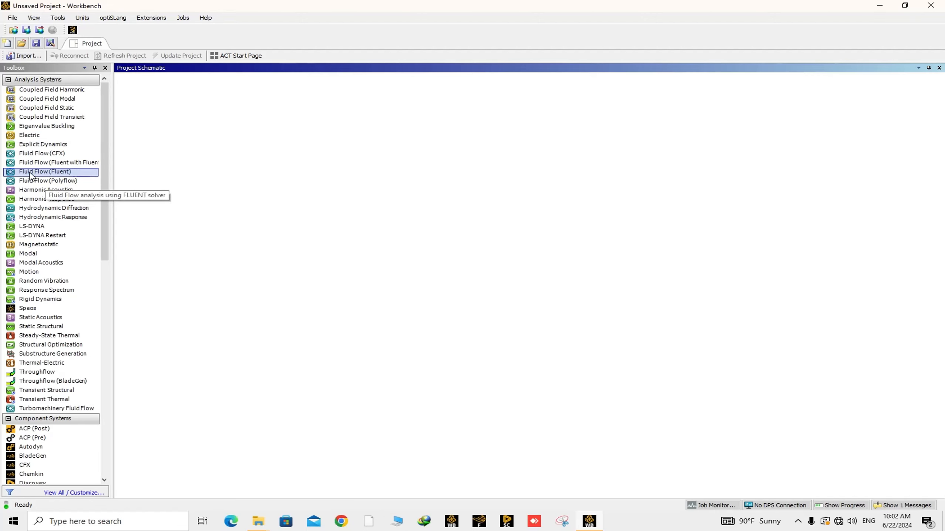
Step: Add a Fluid Flow (Fluent) analysis system to the project and create new SpaceClaim geometry for it
drag(31, 175, 183, 125)
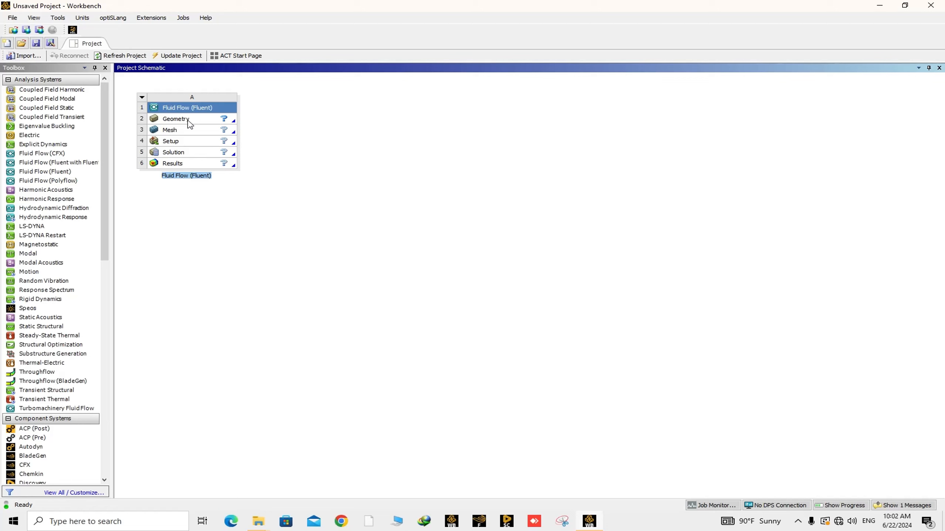
click(188, 124)
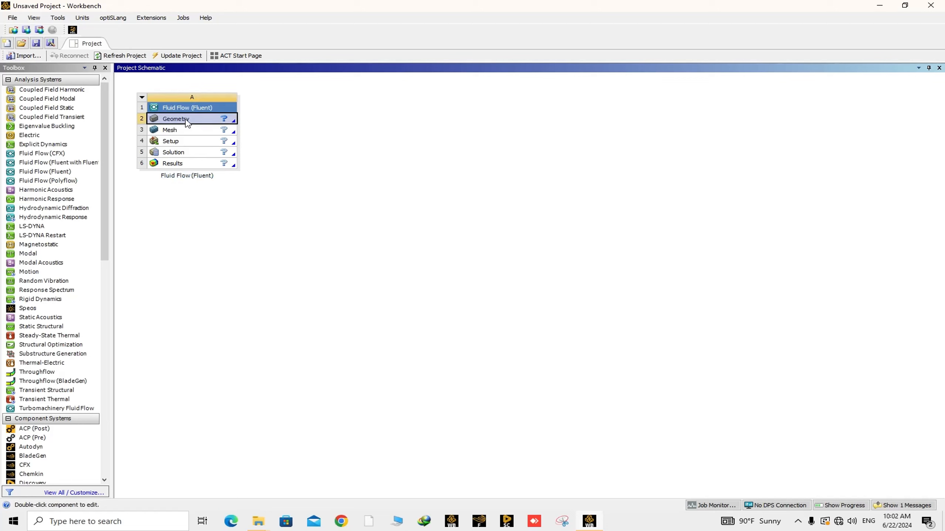
right_click(188, 124)
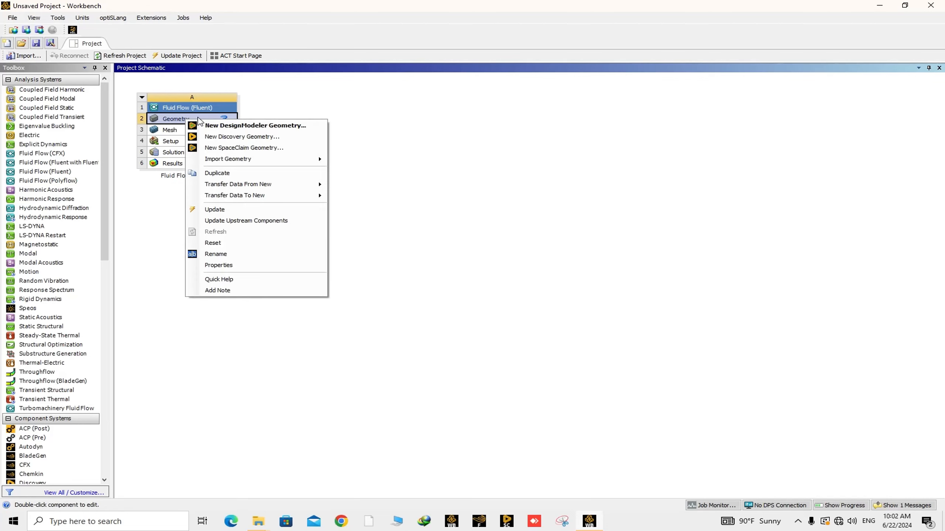
click(243, 147)
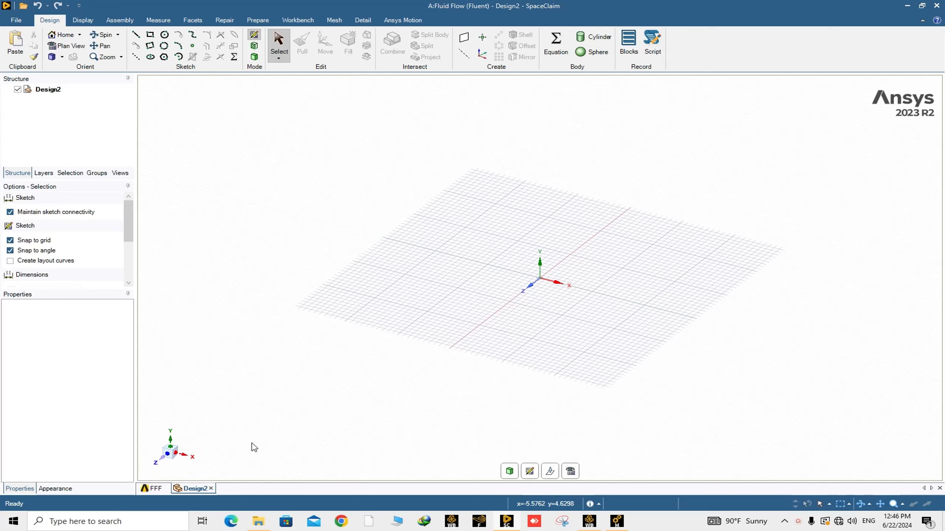
Step: Orient the view to the XY plane, start a sketch, and draw a 21 mm horizontal line from the origin along X
click(168, 455)
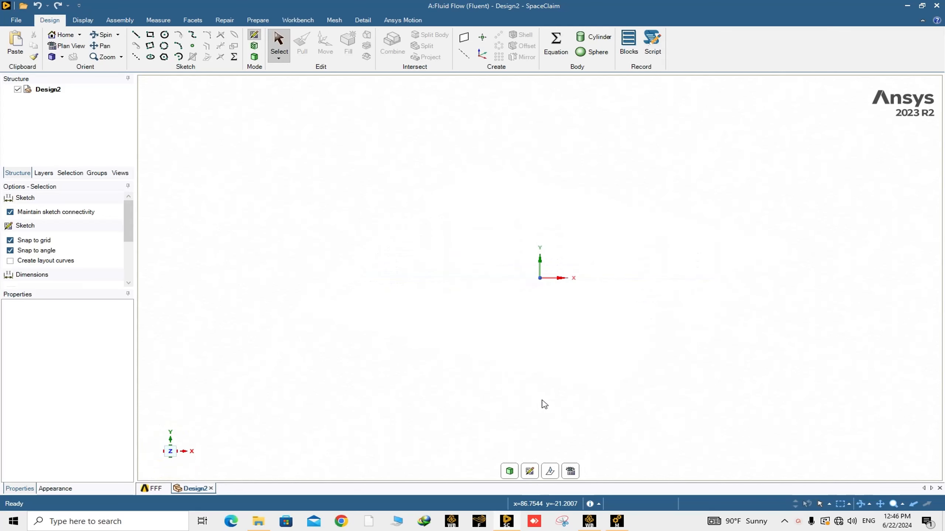
click(530, 476)
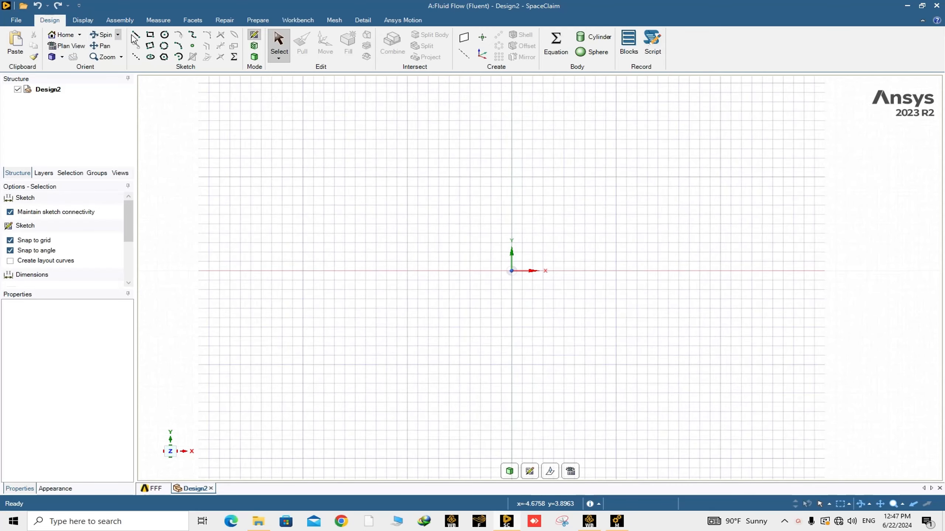
scroll(142, 38, down, 2)
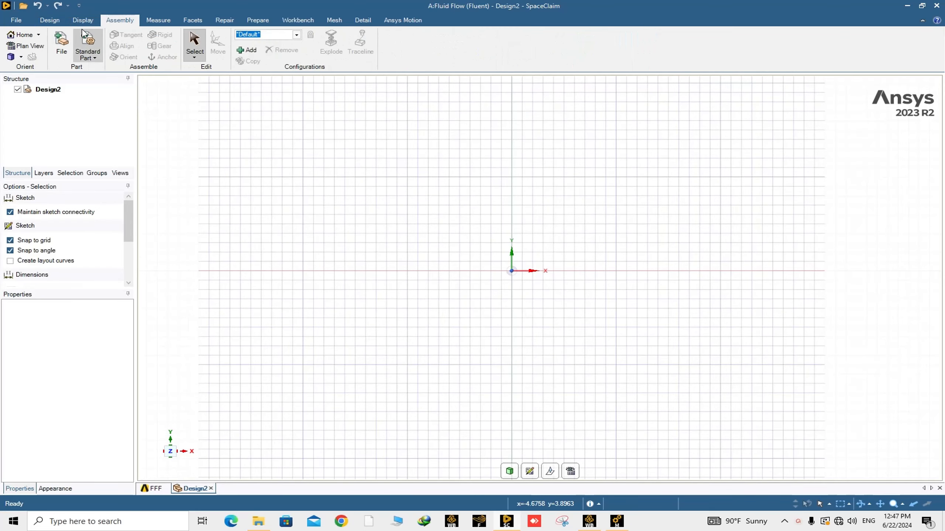
click(50, 21)
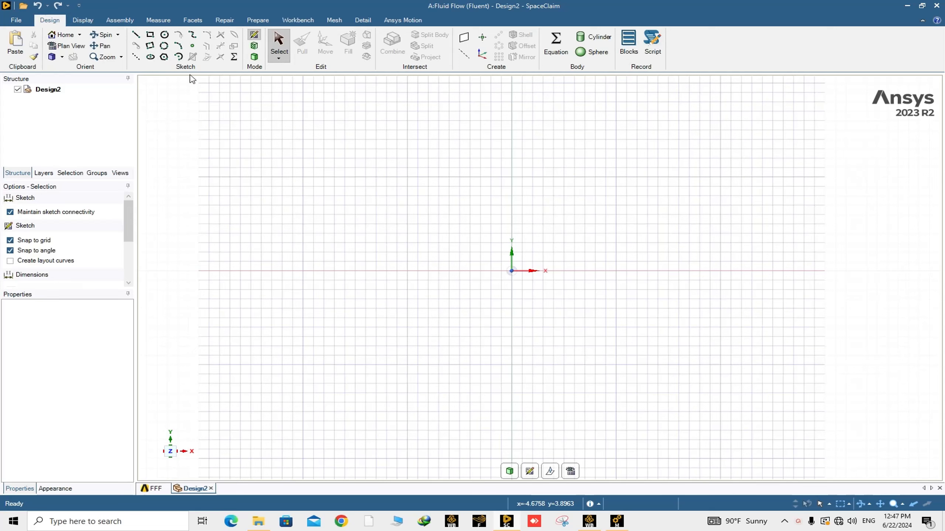
click(135, 34)
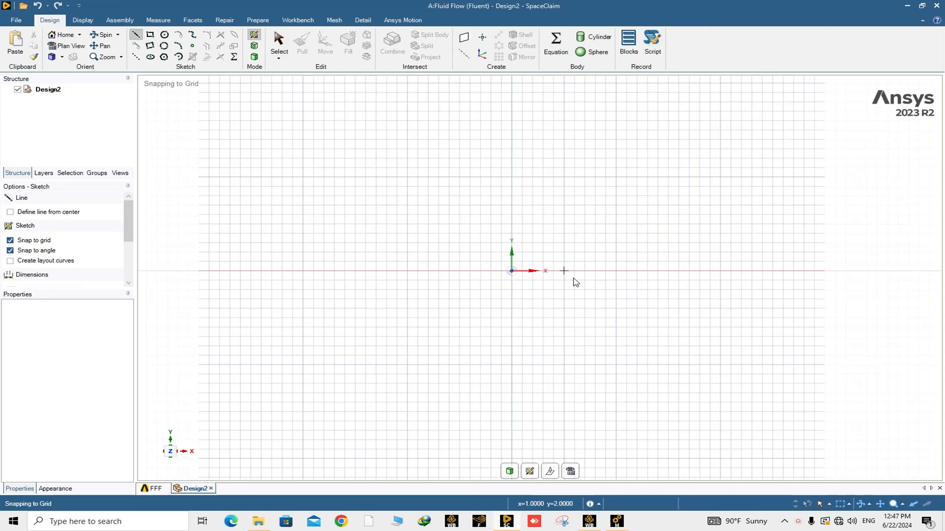
click(512, 271)
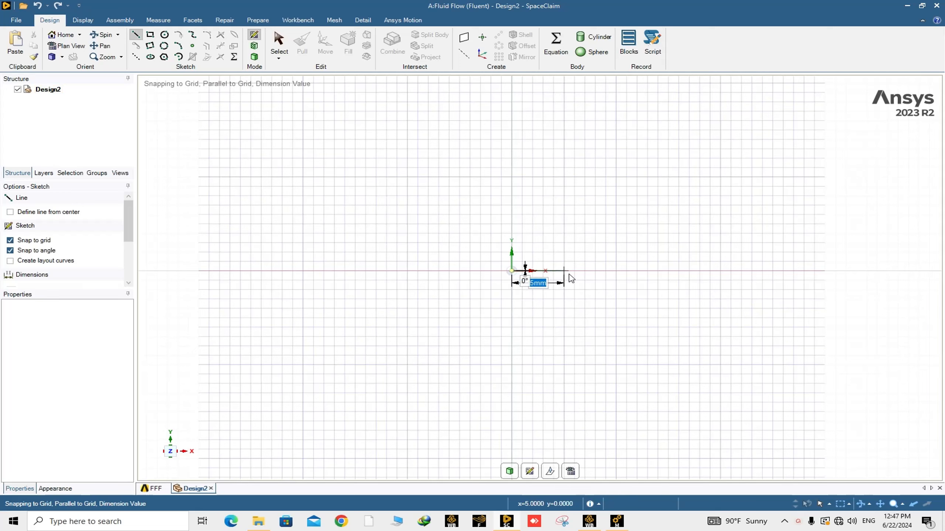
text(21)
key(Return)
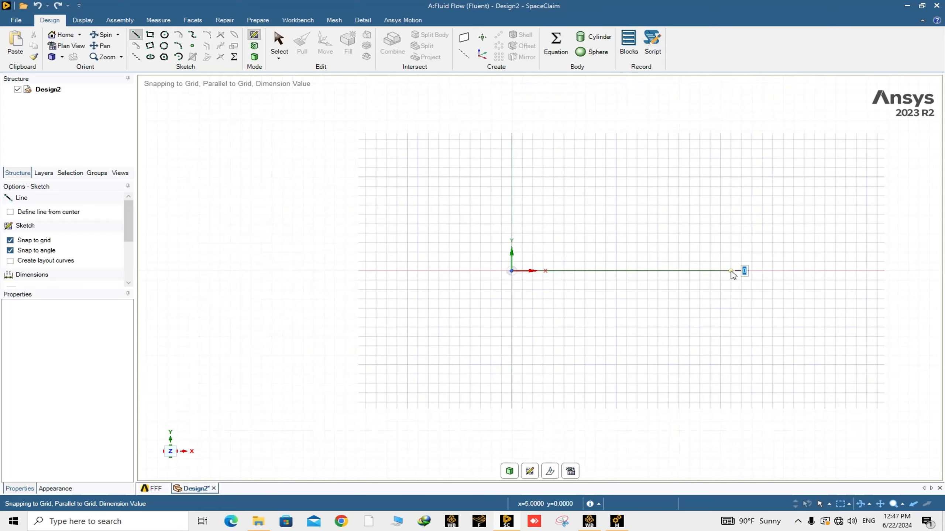
Step: From the line's end, draw a 3 mm vertical line up and a 45° line back down to the X axis
key(Escape)
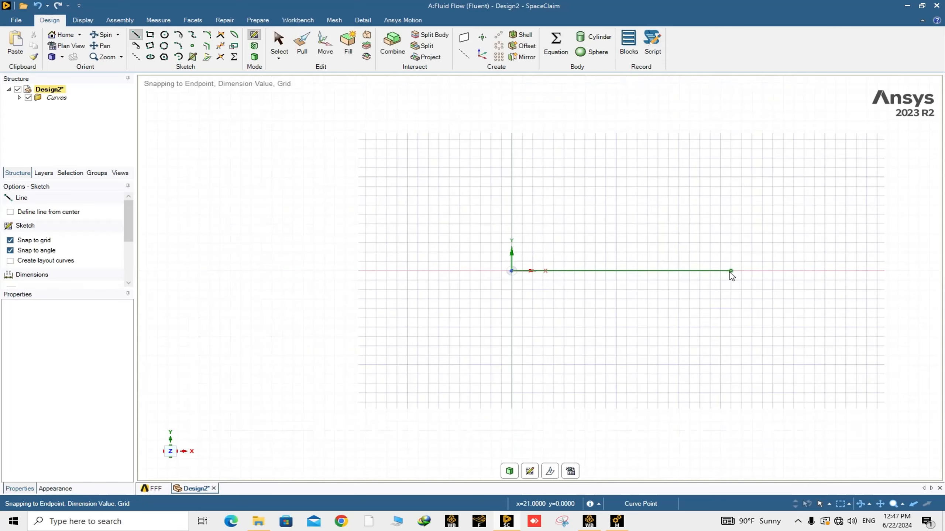
click(729, 273)
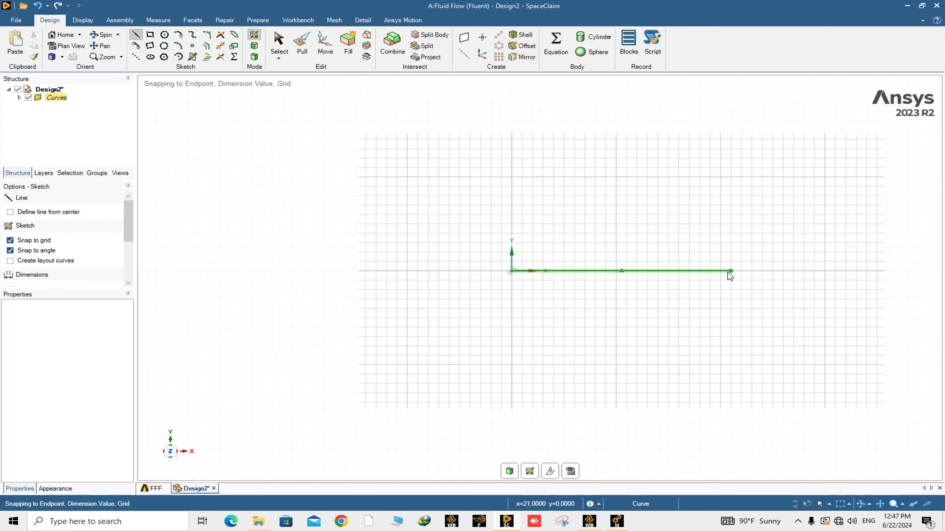
key(Escape)
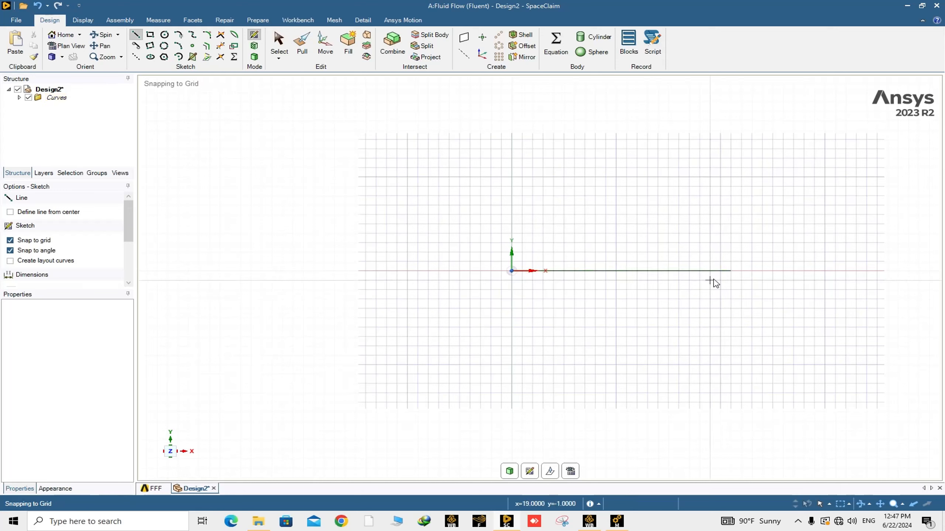
click(731, 272)
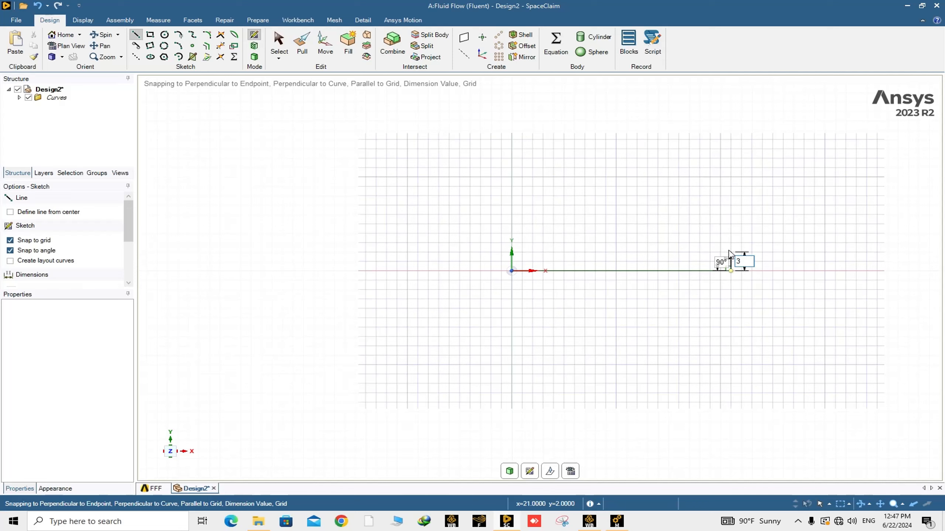
click(730, 244)
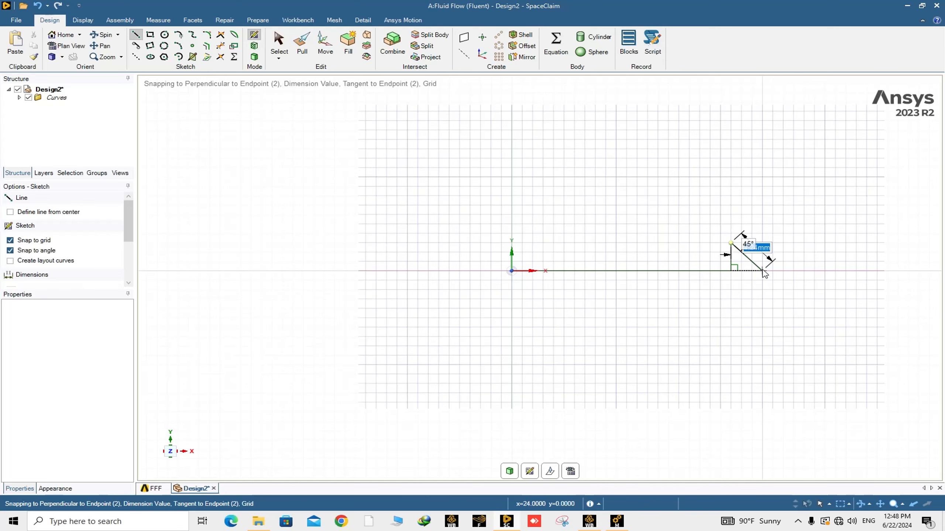
double_click(762, 270)
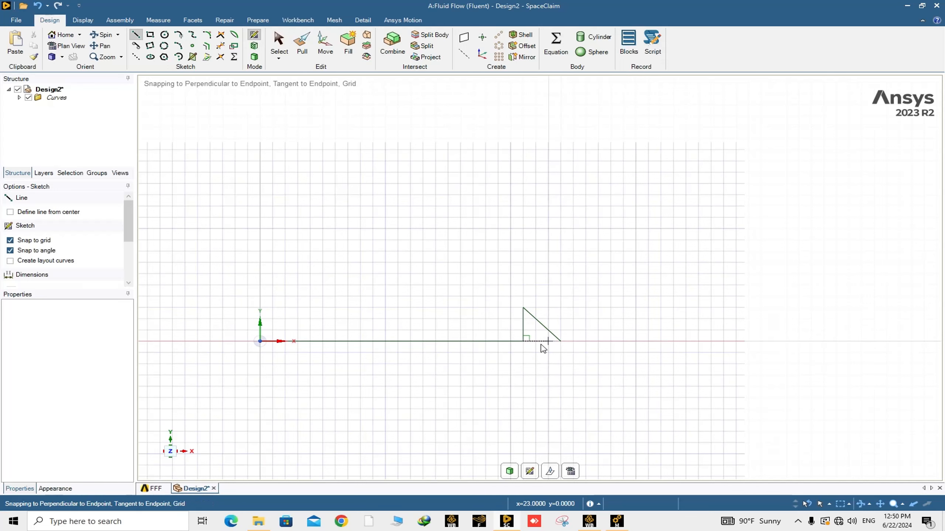
Step: Create a one-dimensional linear pattern of the three sketched curves along the X axis with 12 copies at 24 mm pitch
click(499, 36)
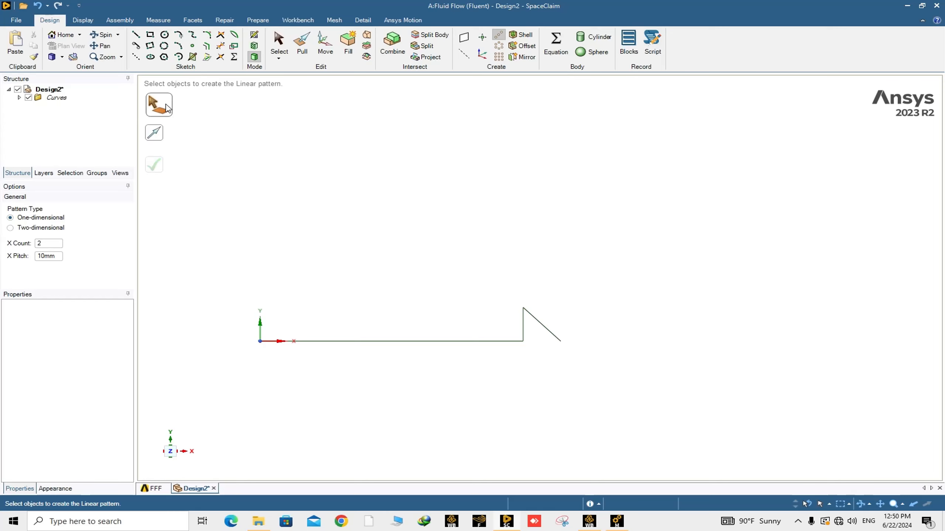
drag(235, 280, 645, 344)
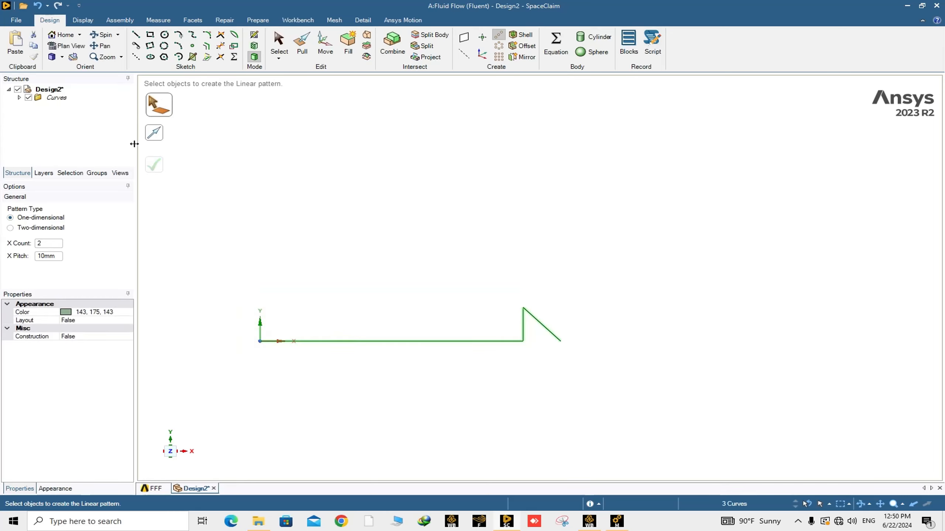
click(153, 137)
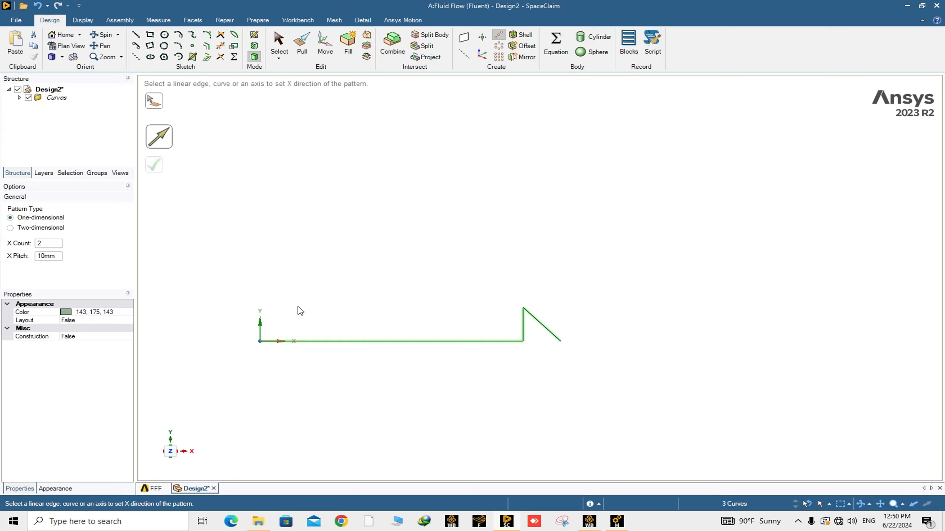
click(273, 341)
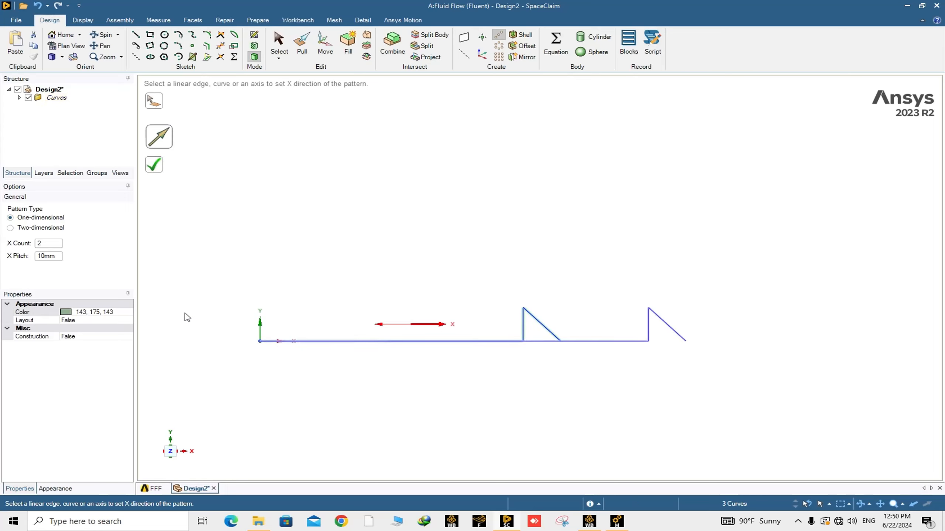
double_click(48, 243)
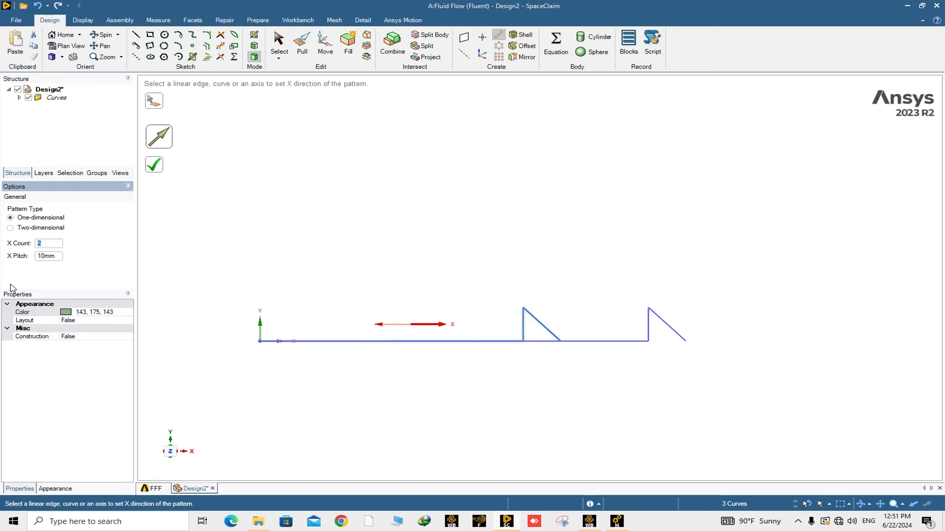
text(12)
key(Tab)
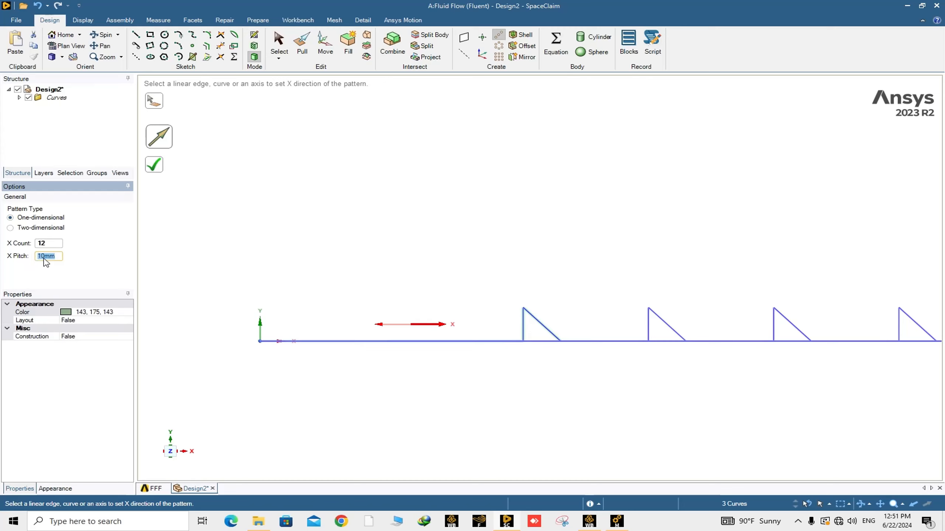
text(24)
key(Return)
scroll(507, 348, down, 10)
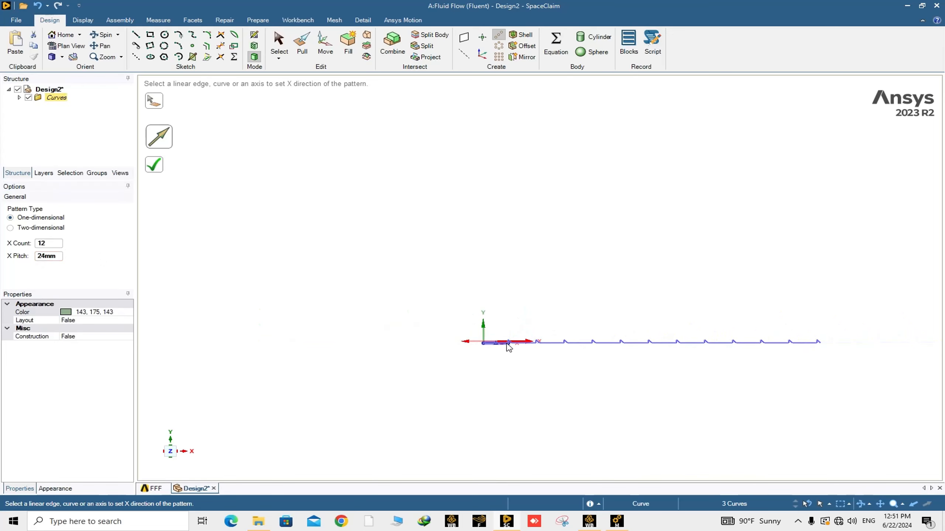
click(159, 170)
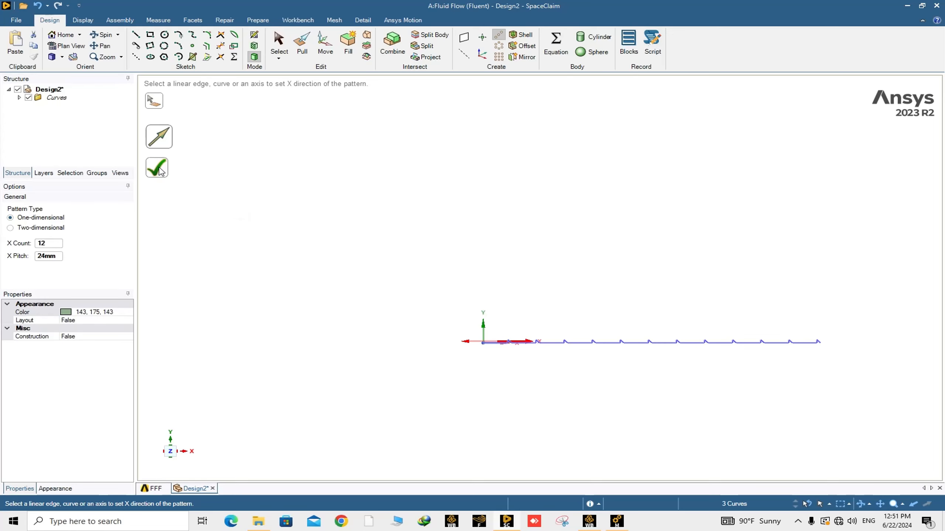
Step: Zoom and pan along the patterned profile to examine it up to its last rib
scroll(639, 360, up, 4)
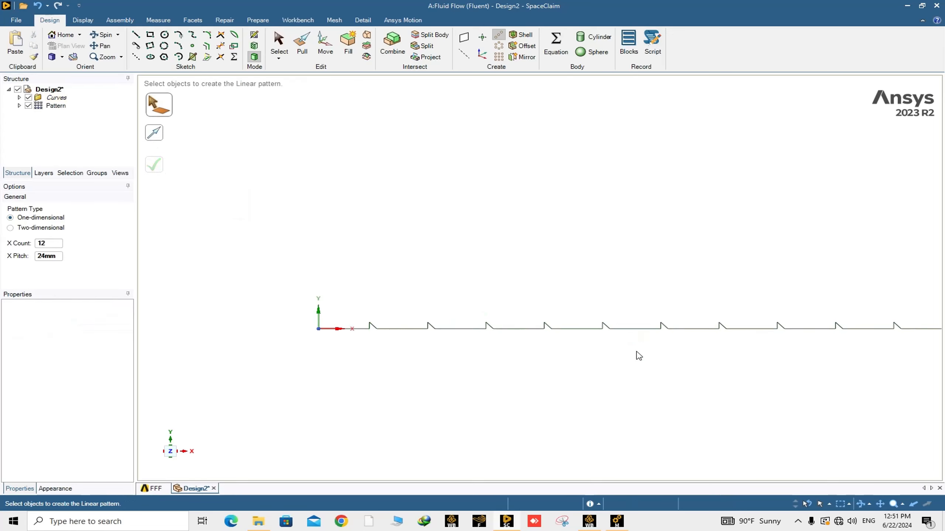
shift+middle_drag(639, 356, 462, 334)
scroll(489, 337, down, 3)
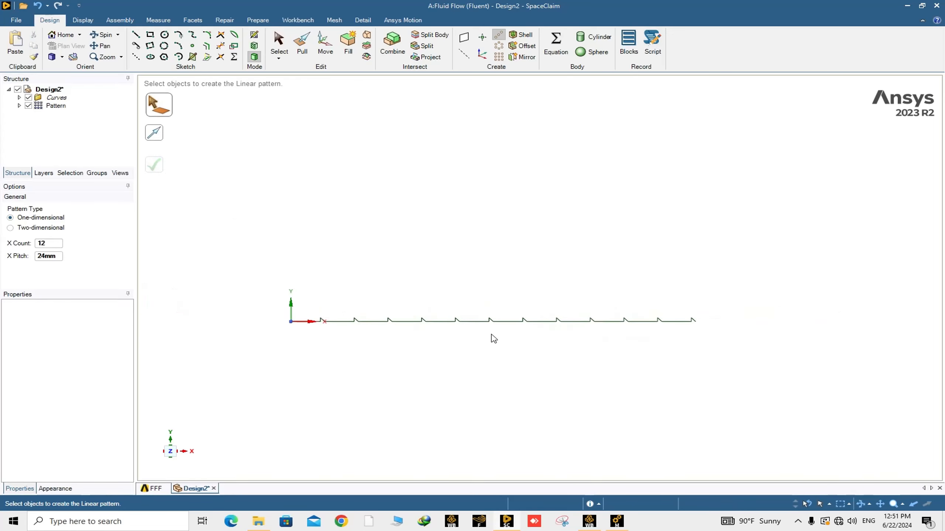
scroll(312, 322, up, 3)
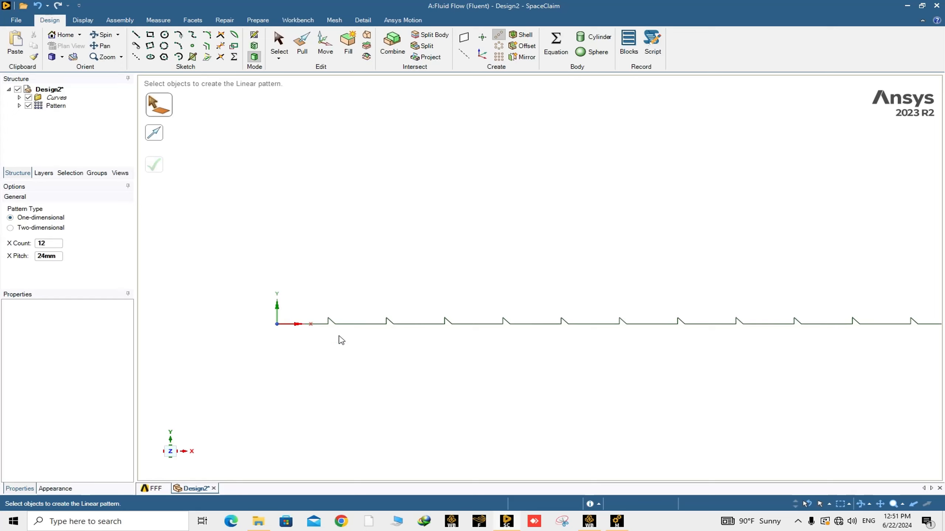
scroll(339, 337, down, 3)
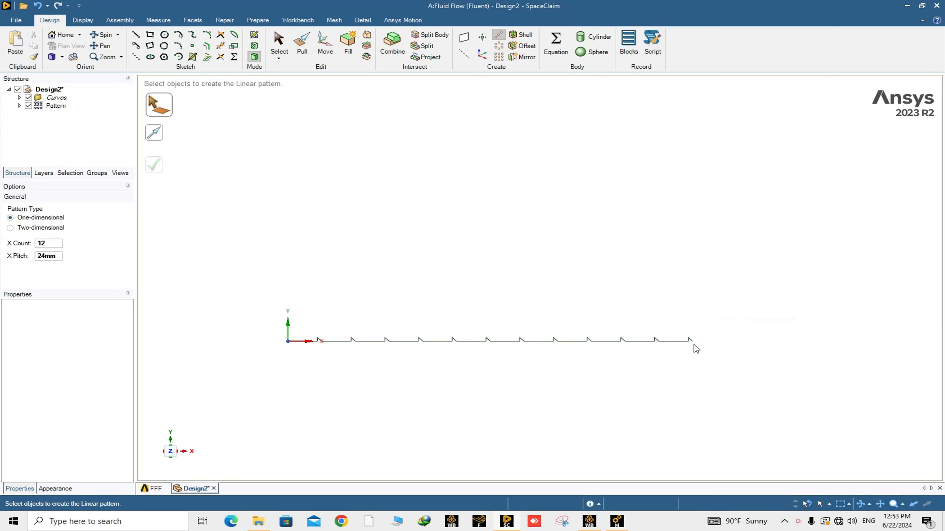
scroll(693, 346, up, 3)
scroll(693, 346, up, 2)
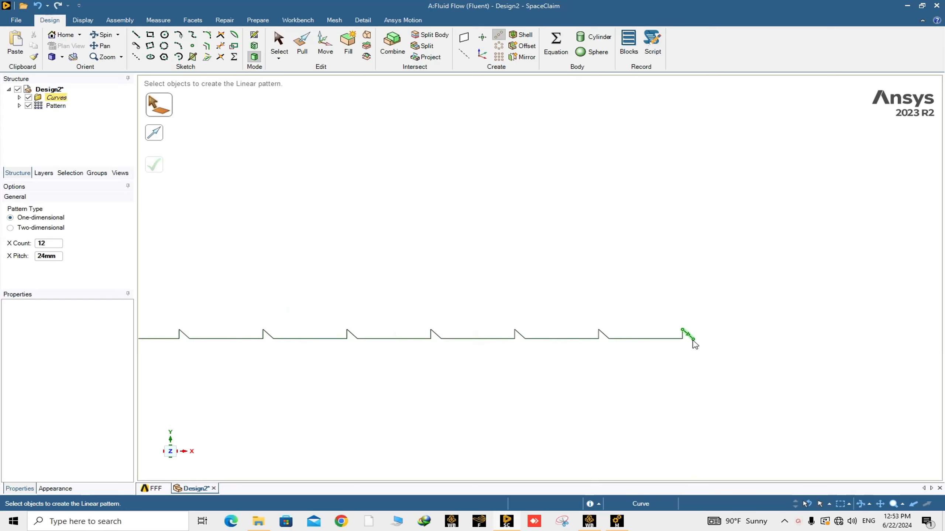
scroll(694, 344, up, 2)
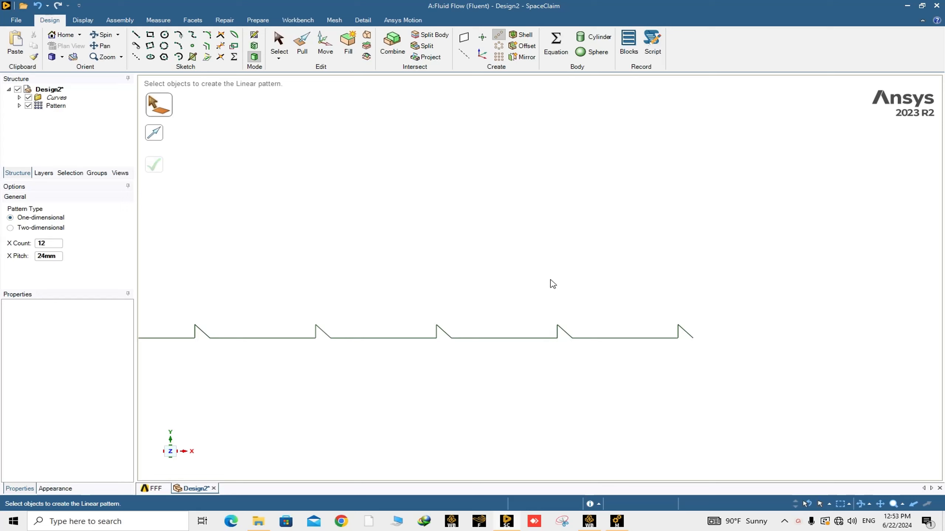
Step: Draw a 12 mm horizontal line extending from the end of the last rib along the X axis
click(135, 35)
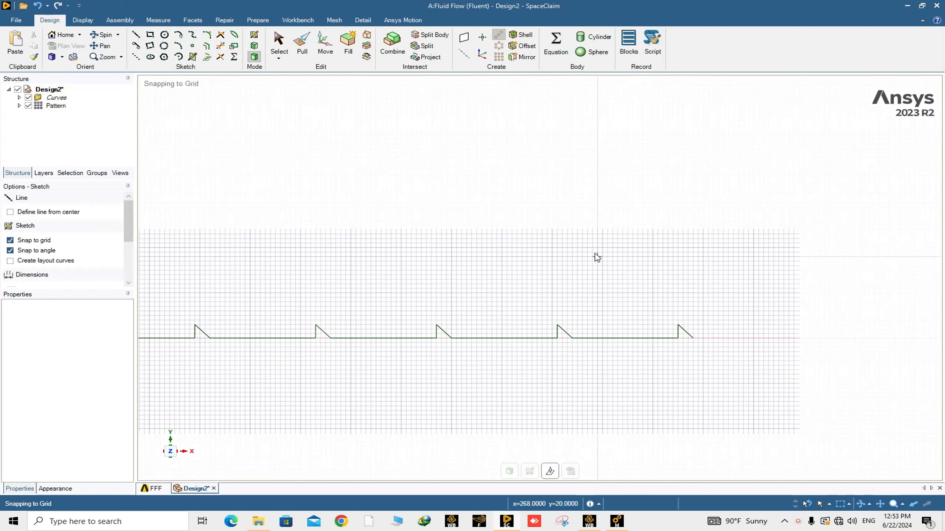
click(693, 338)
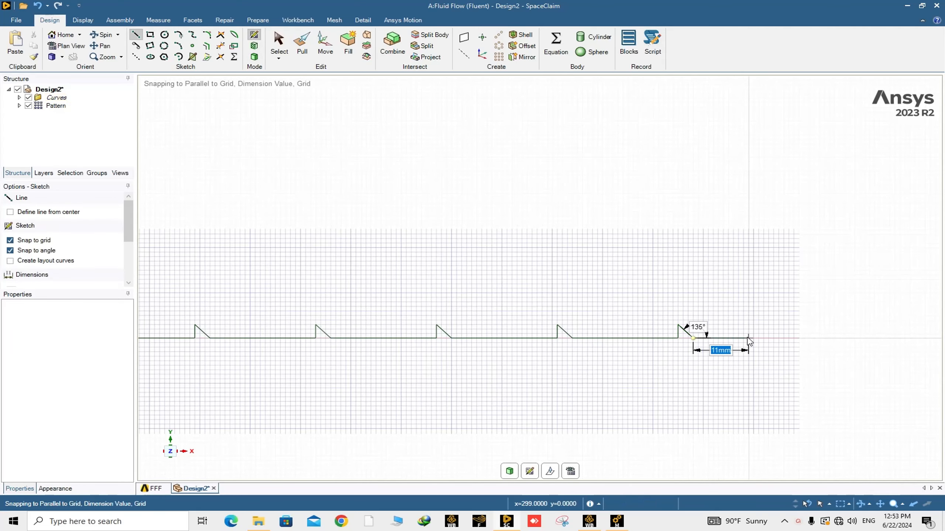
text(12)
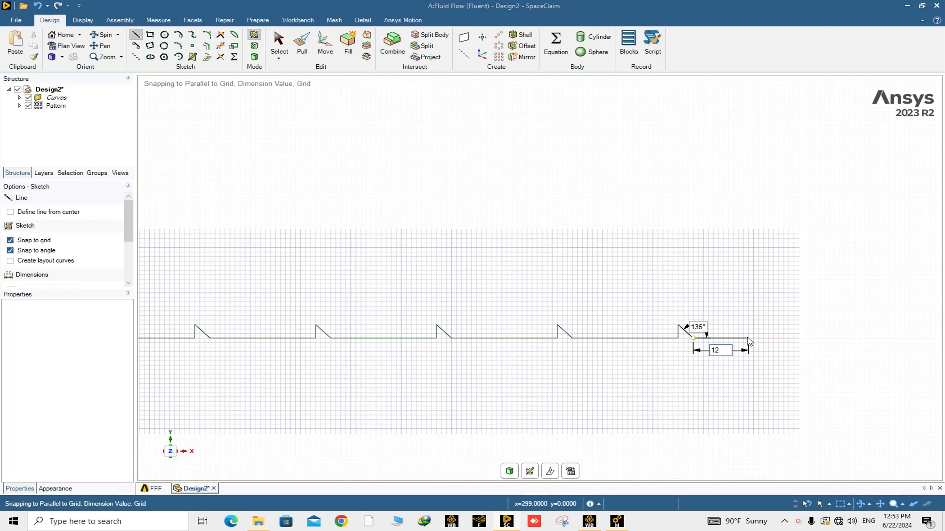
click(754, 339)
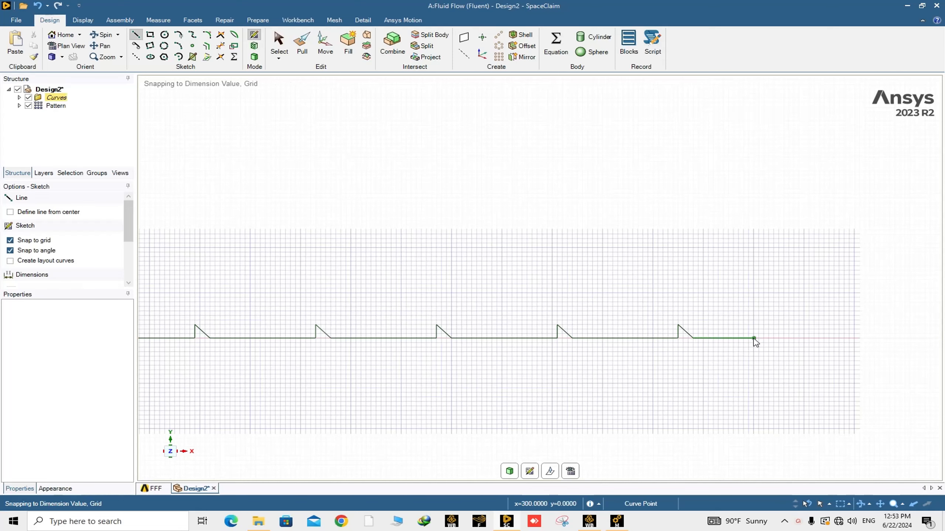
Step: Draw a 15 mm vertical line up from the end of the last horizontal line
scroll(755, 342, down, 3)
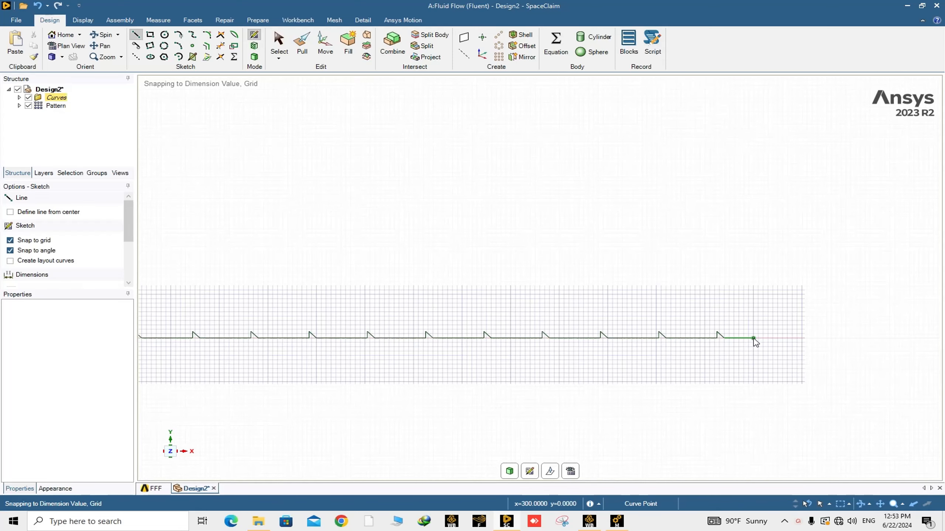
scroll(755, 341, down, 2)
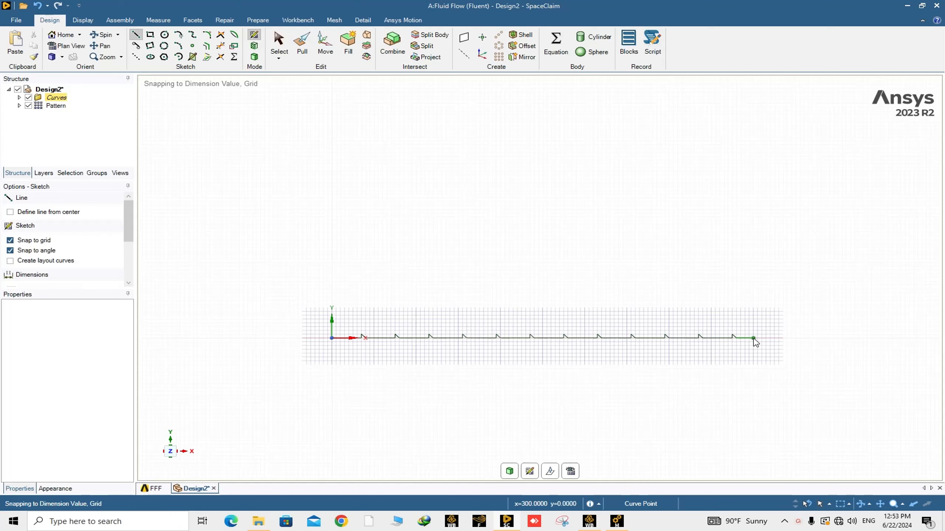
scroll(755, 342, up, 2)
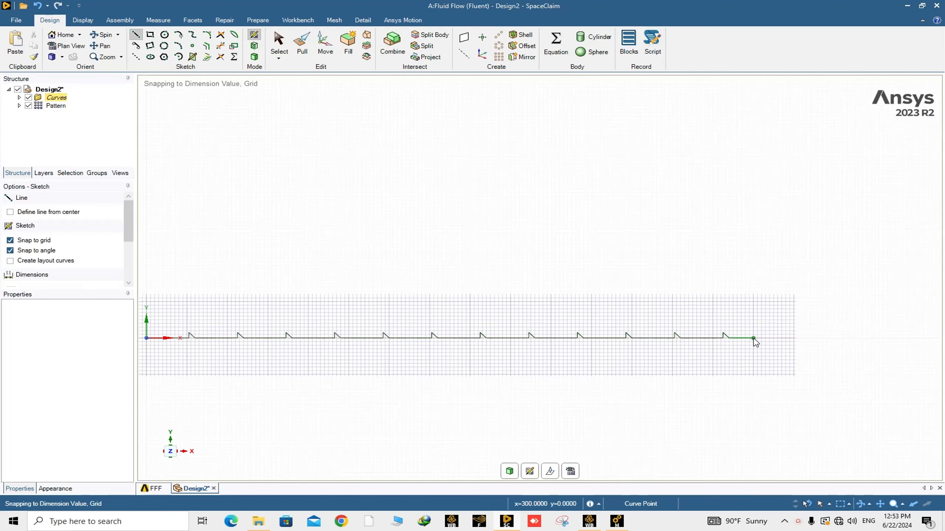
click(753, 338)
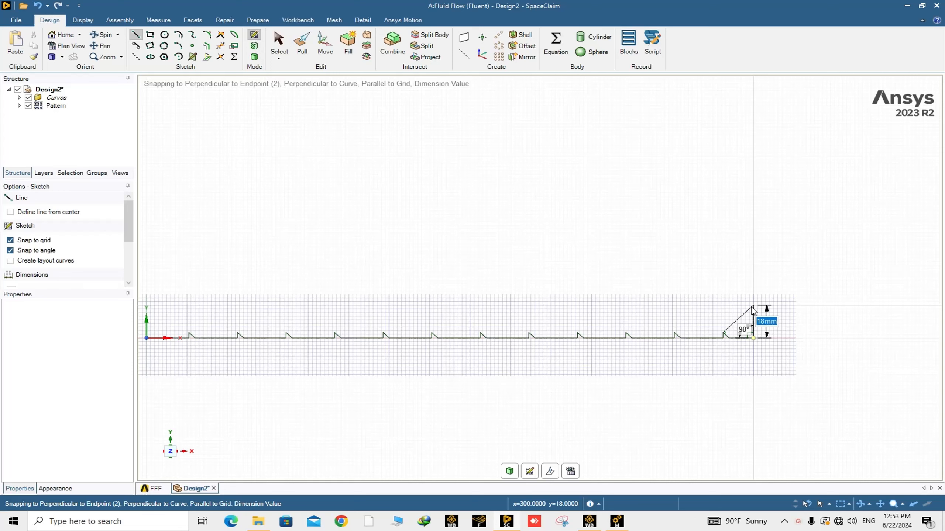
text(15)
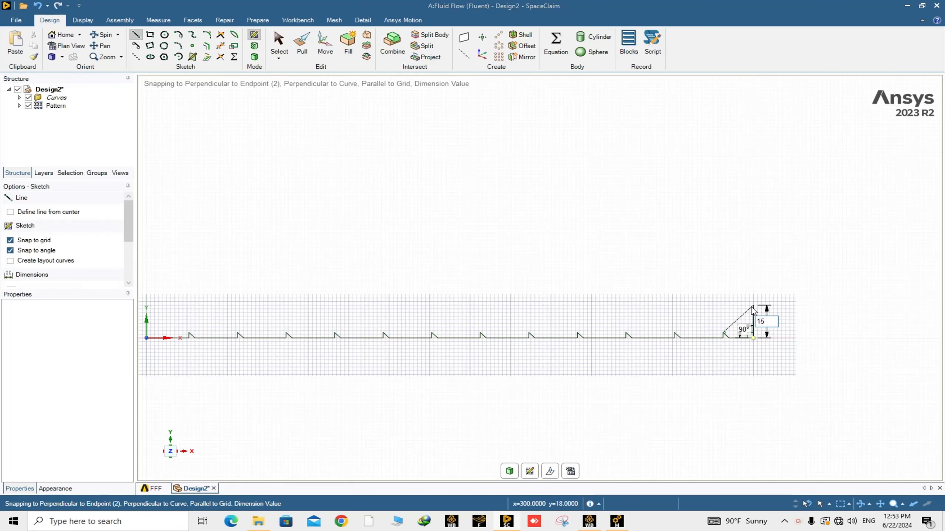
key(Return)
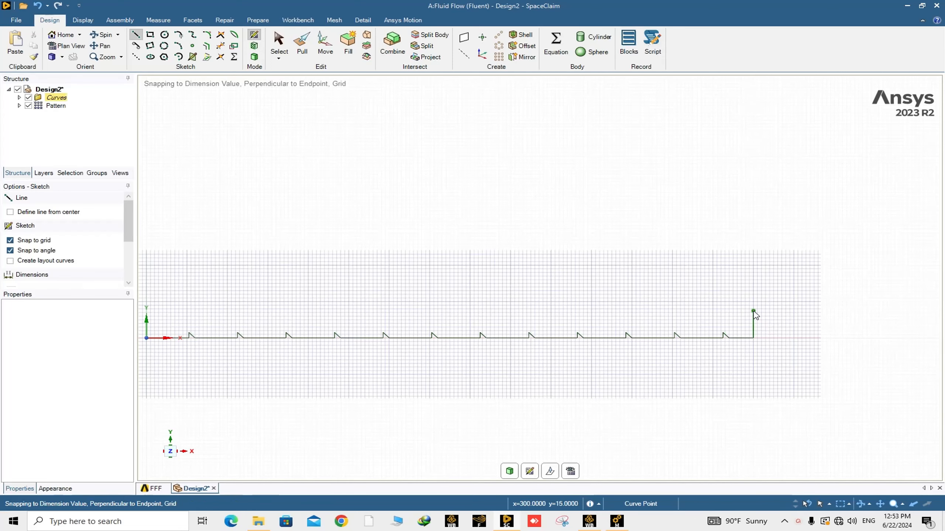
Step: Draw a 300 mm horizontal line back from the top of that line to the Y axis
scroll(334, 298, down, 4)
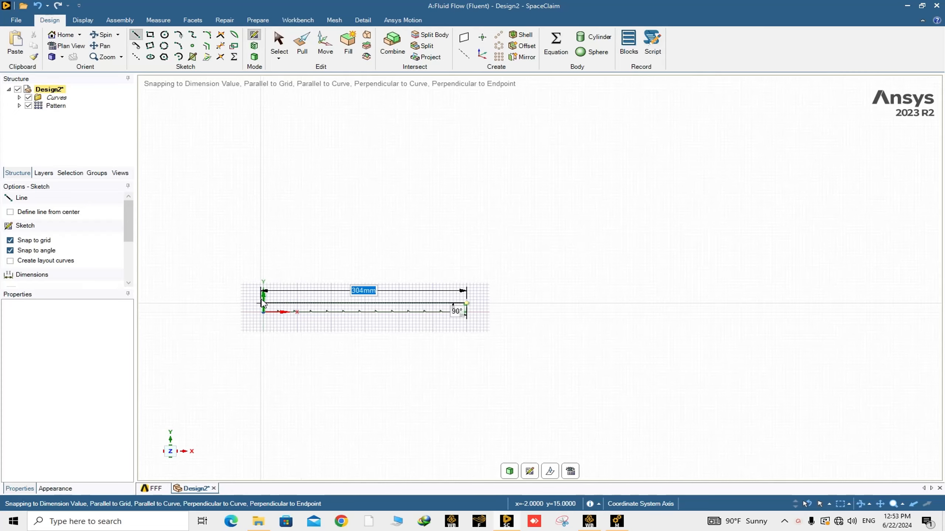
scroll(262, 302, up, 5)
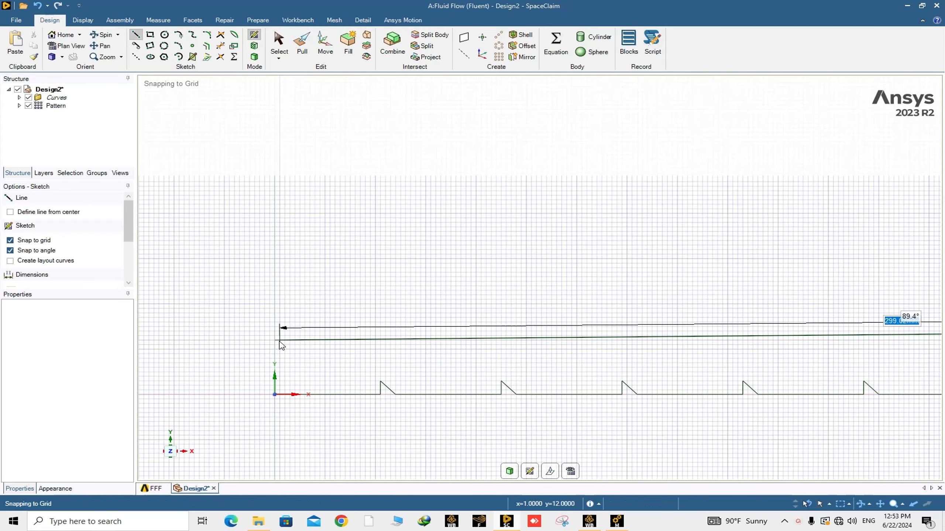
scroll(280, 339, up, 2)
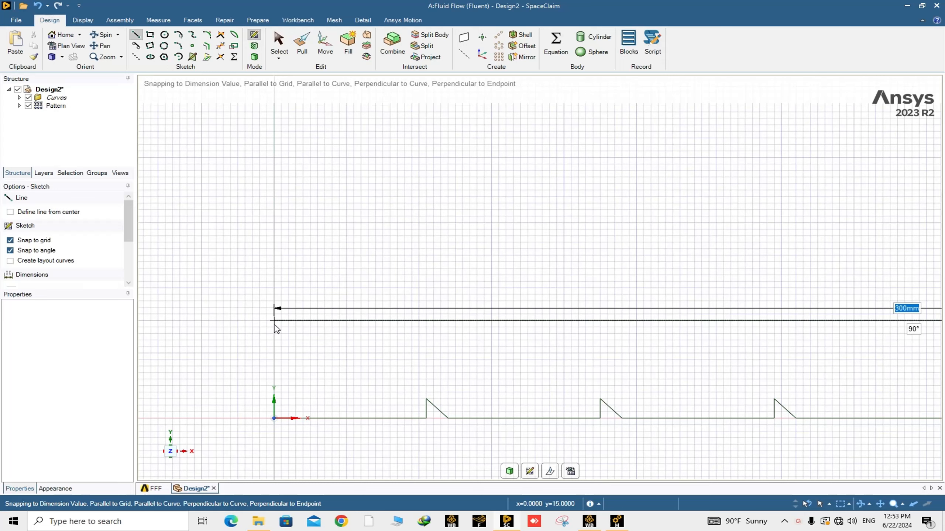
key(Return)
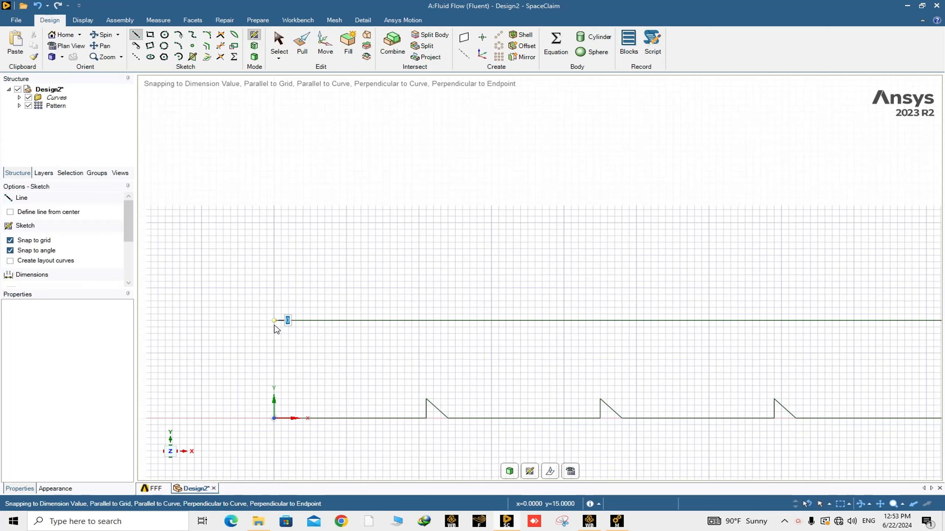
Step: Close the profile with a vertical line down to the origin and exit sketch mode to form the surface
click(274, 320)
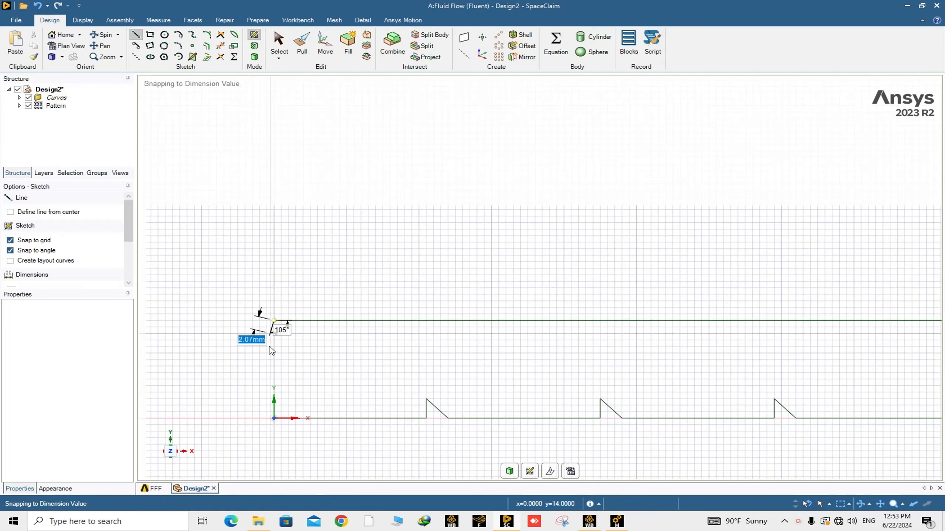
click(274, 418)
scroll(299, 360, down, 11)
scroll(304, 366, up, 10)
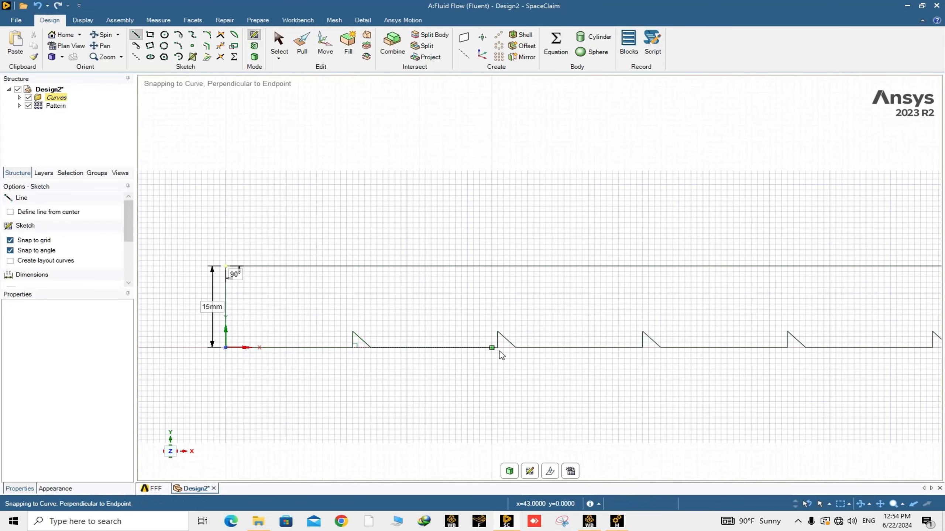
scroll(501, 361, down, 4)
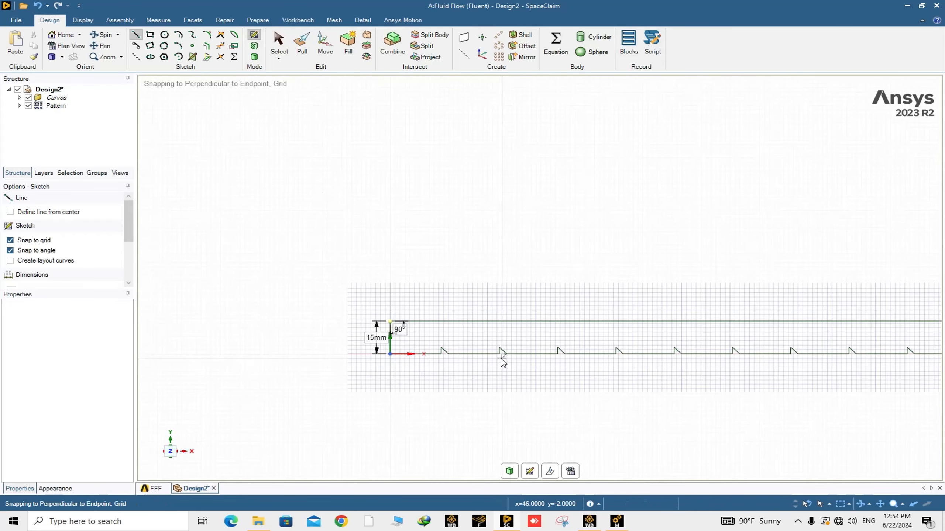
click(509, 471)
Step: Zoom and pan around the resulting surface and select its face to inspect it
scroll(519, 362, down, 5)
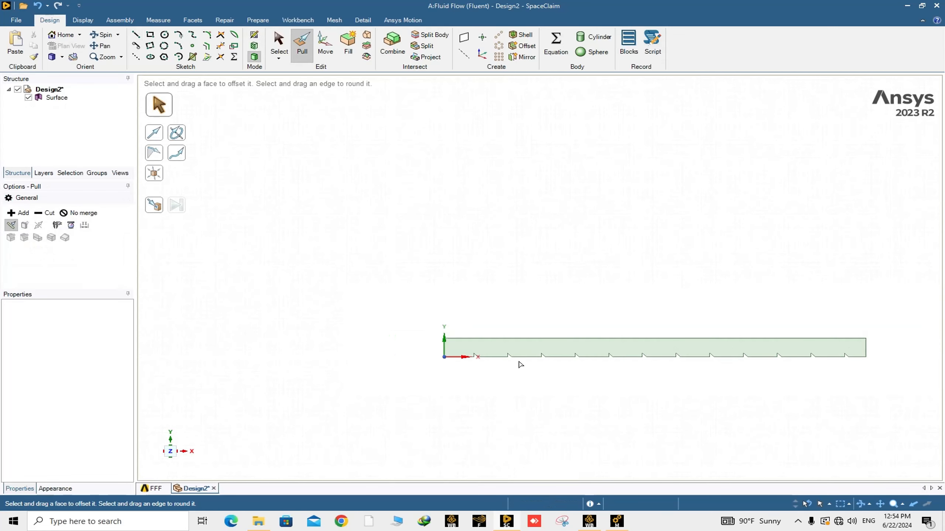
scroll(531, 365, up, 3)
click(614, 359)
key(Escape)
scroll(697, 374, up, 3)
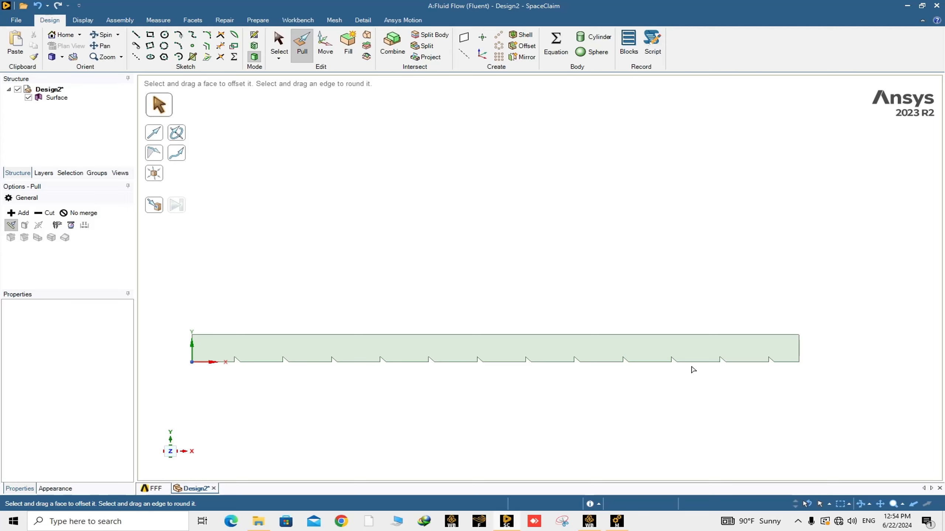
click(666, 364)
key(Escape)
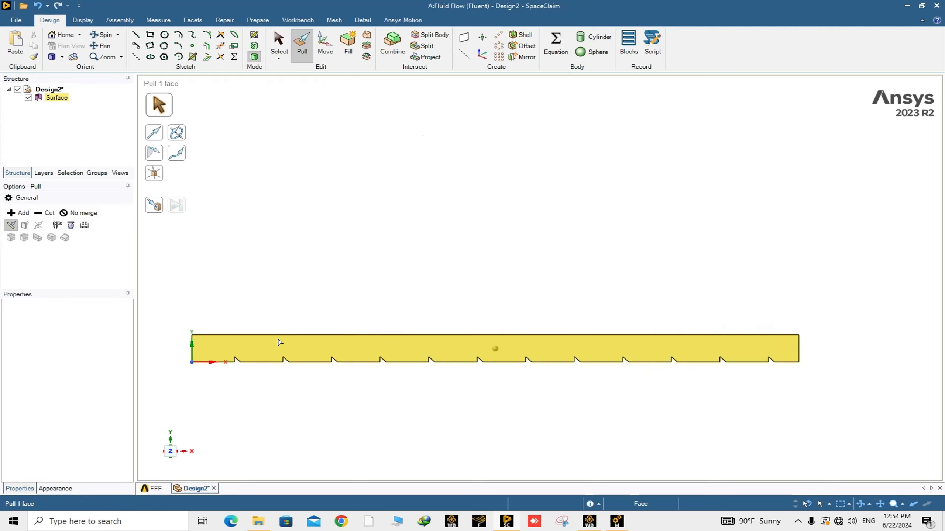
scroll(278, 336, up, 3)
scroll(286, 340, down, 5)
key(Escape)
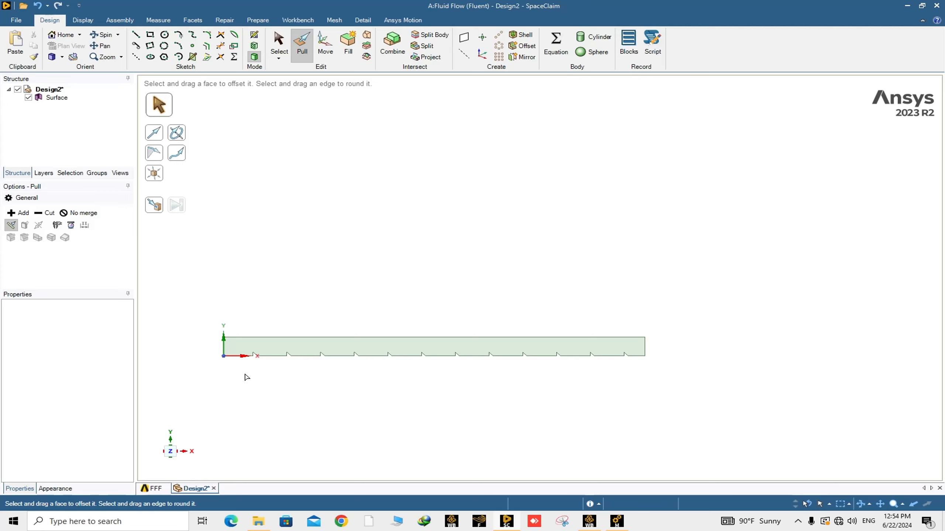
shift+middle_drag(245, 376, 364, 391)
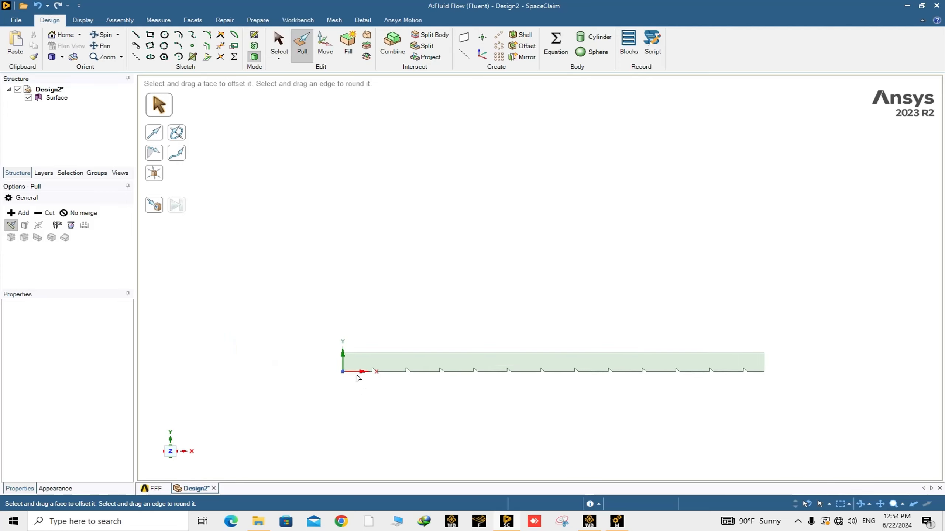
scroll(357, 378, up, 2)
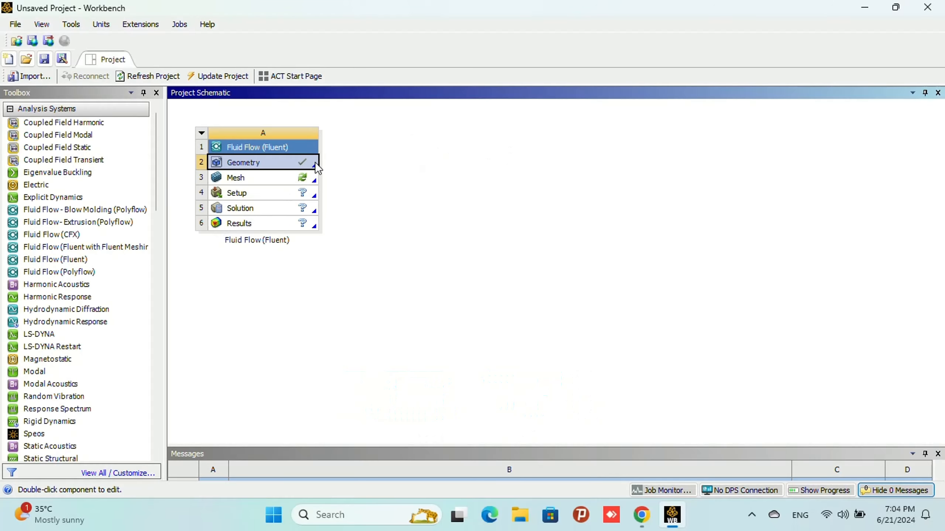
Step: Open the Mesh component of the Fluid Flow system and orient the view onto the XY plane
double_click(271, 176)
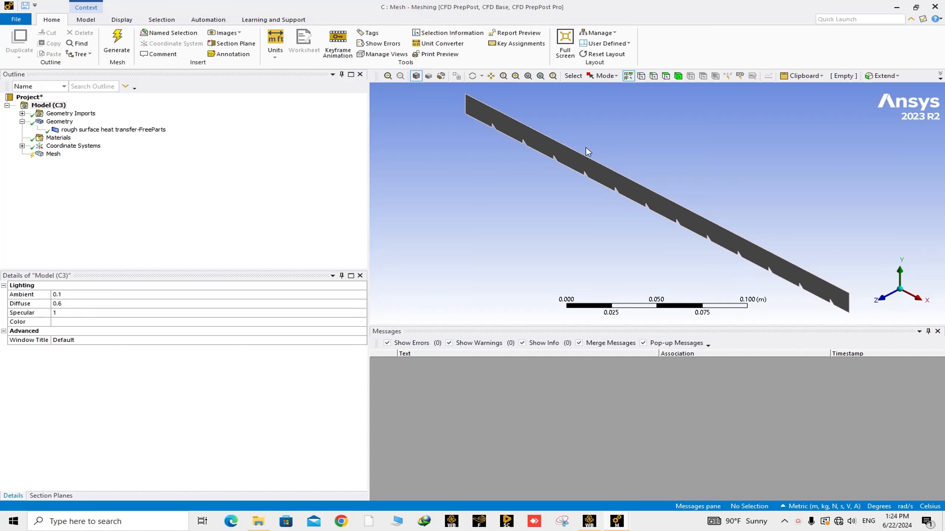
right_drag(465, 93, 548, 169)
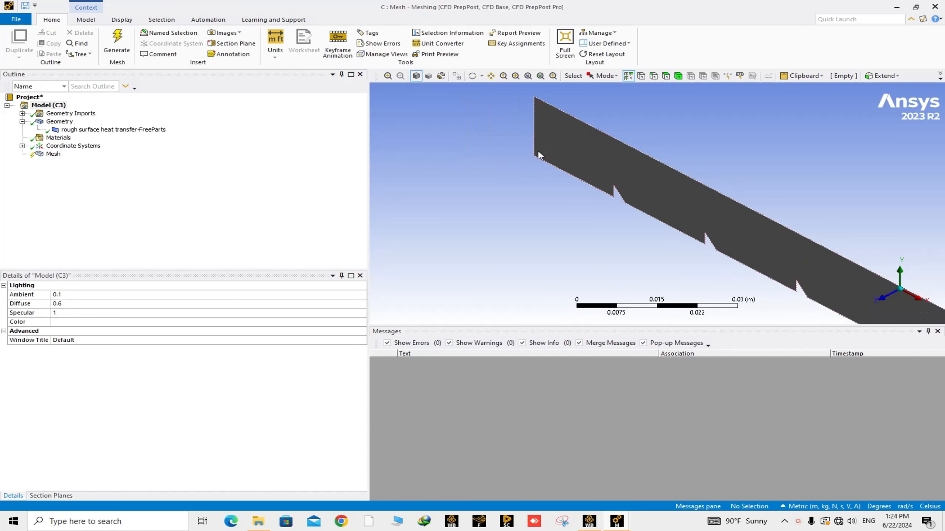
right_drag(506, 102, 712, 219)
scroll(722, 239, down, 10)
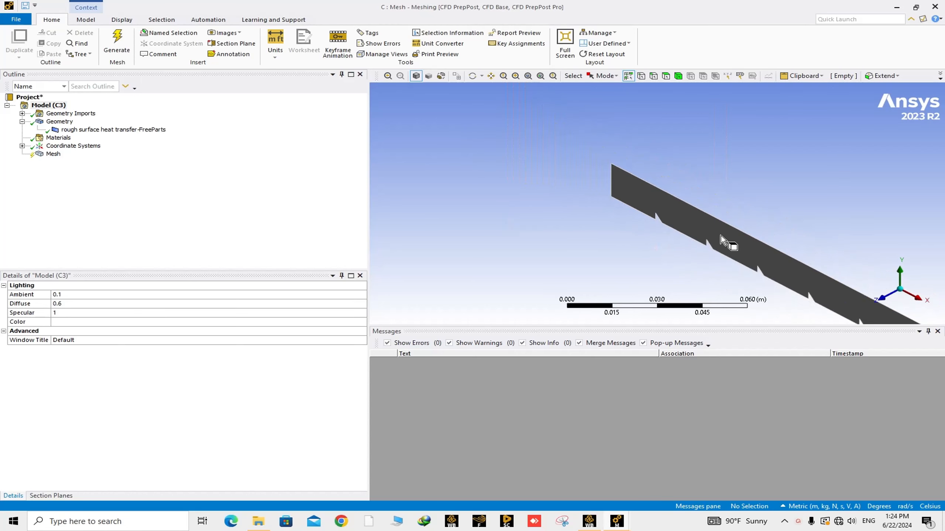
click(885, 300)
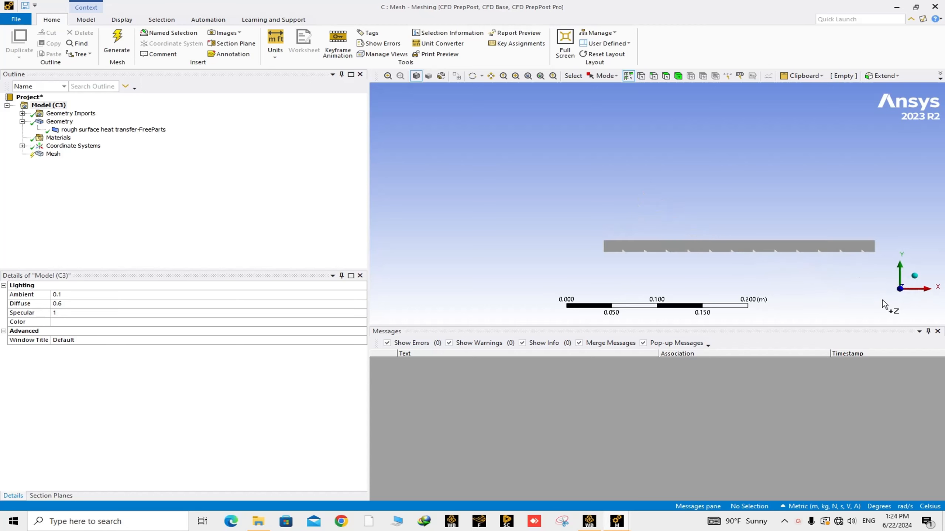
scroll(708, 244, down, 3)
scroll(686, 235, up, 5)
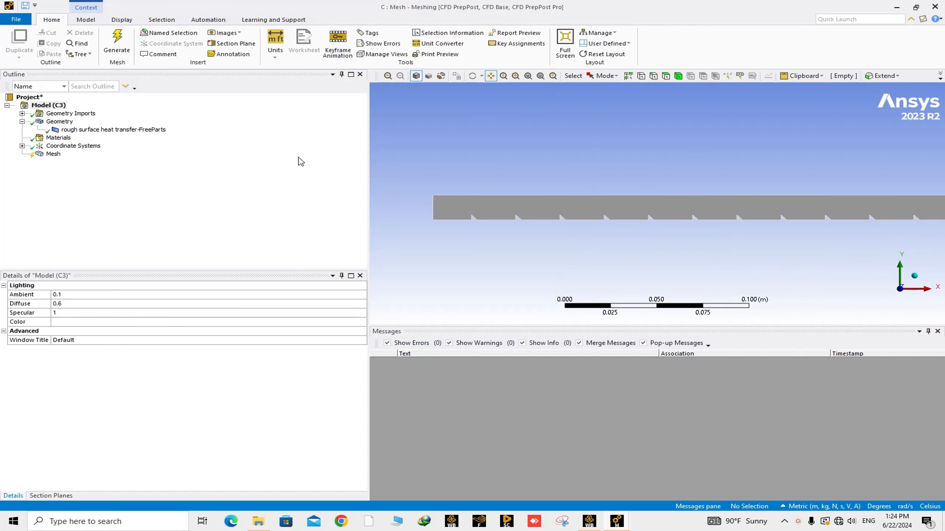
Step: Set the mesh Physics Preference to CFD with the Fluent solver
click(52, 155)
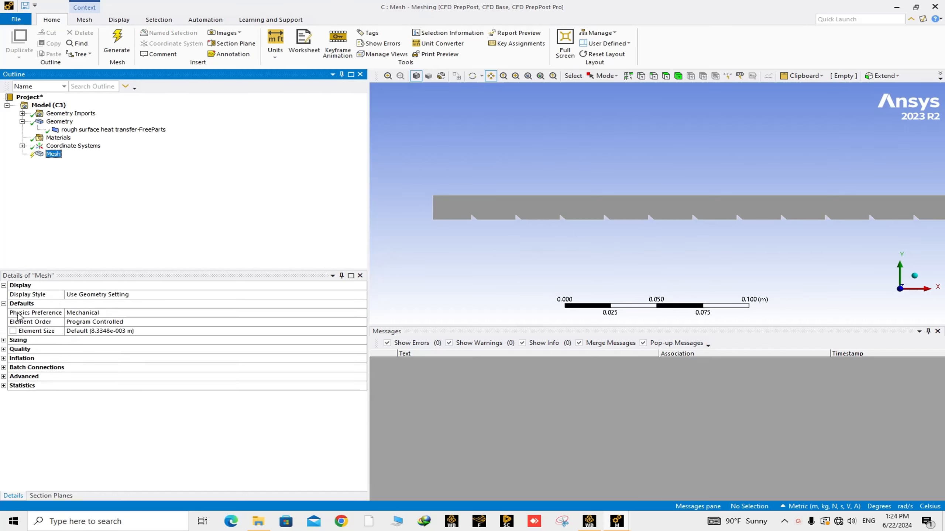
double_click(84, 314)
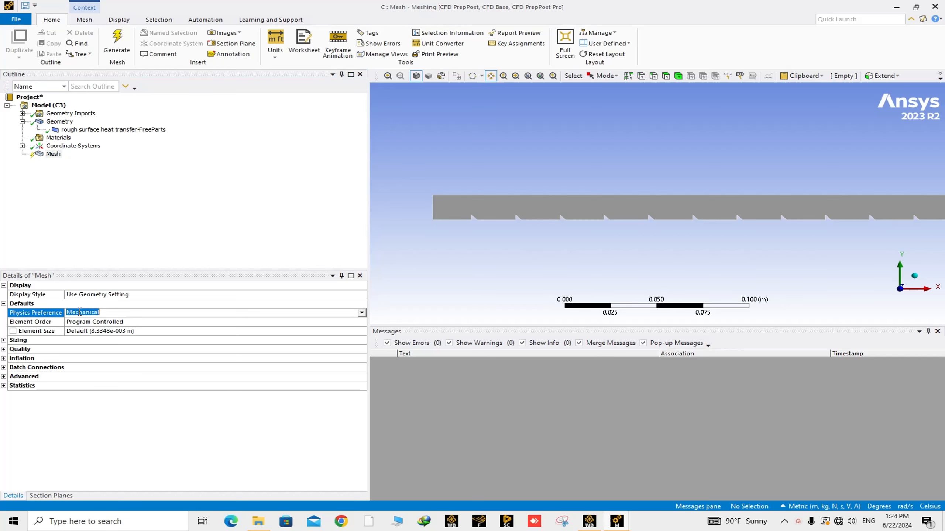
double_click(84, 316)
double_click(85, 316)
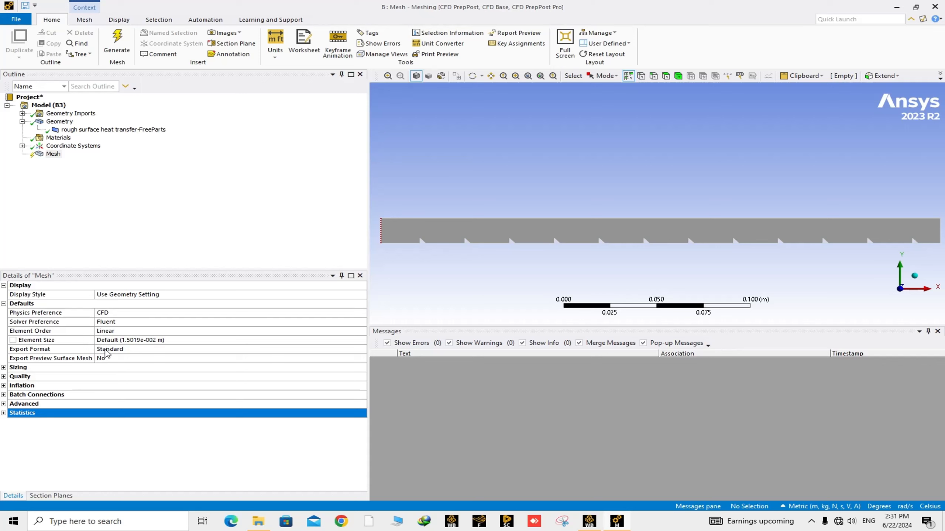
Step: Set the mesh element size to 0.0002 m and generate the mesh
click(119, 340)
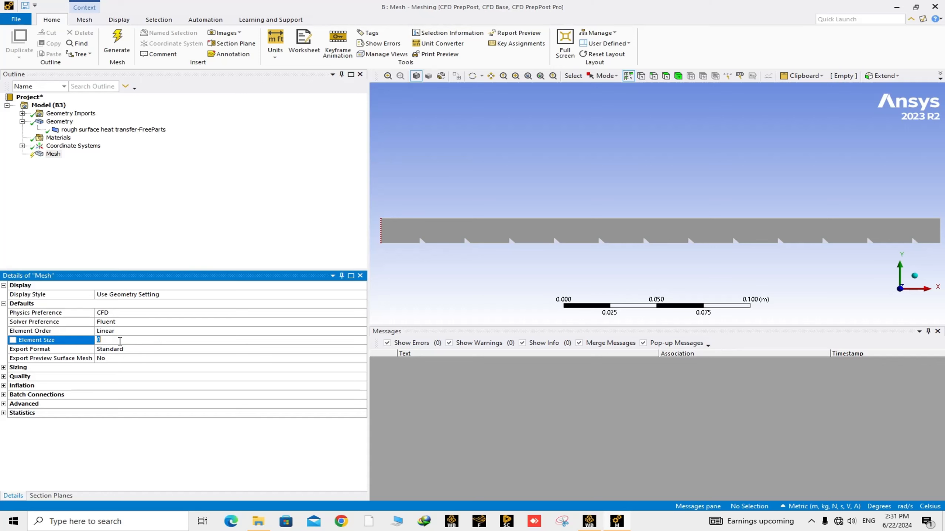
text(0)
text(.)
text(000)
text(2)
right_click(54, 155)
click(90, 188)
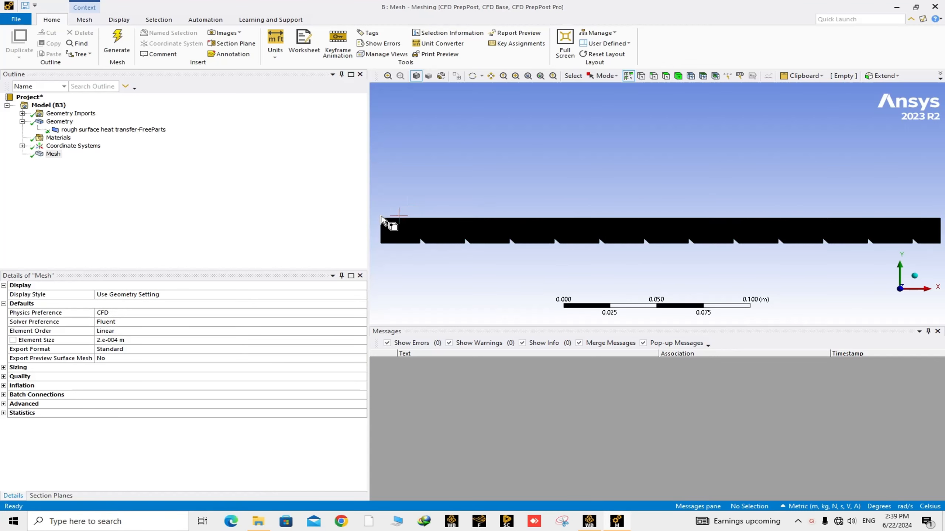
Step: Zoom and pan across the generated mesh to examine the elements around the ribs
drag(381, 217, 432, 248)
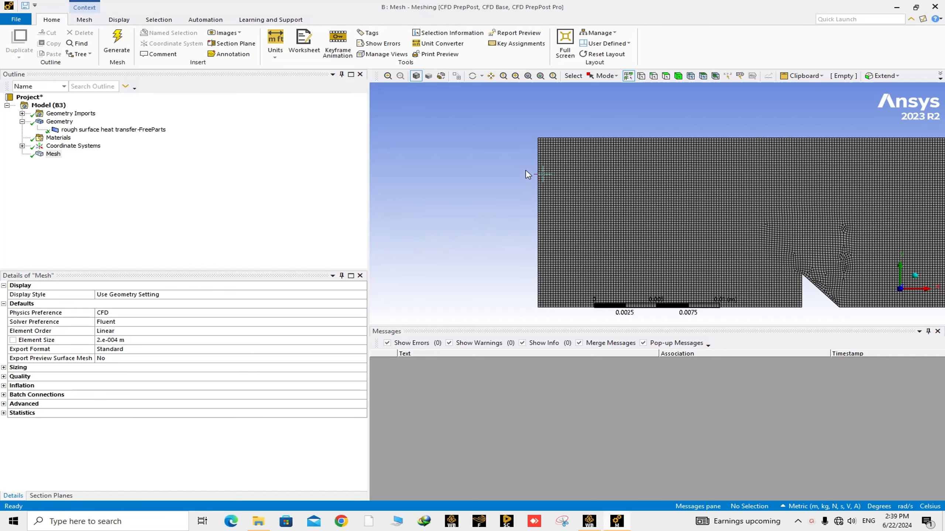
drag(542, 136, 573, 164)
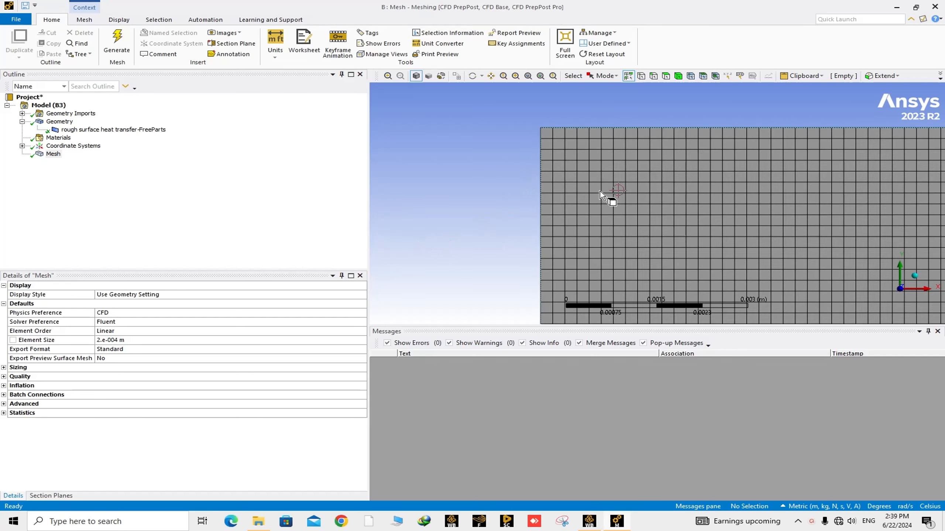
scroll(600, 192, down, 3)
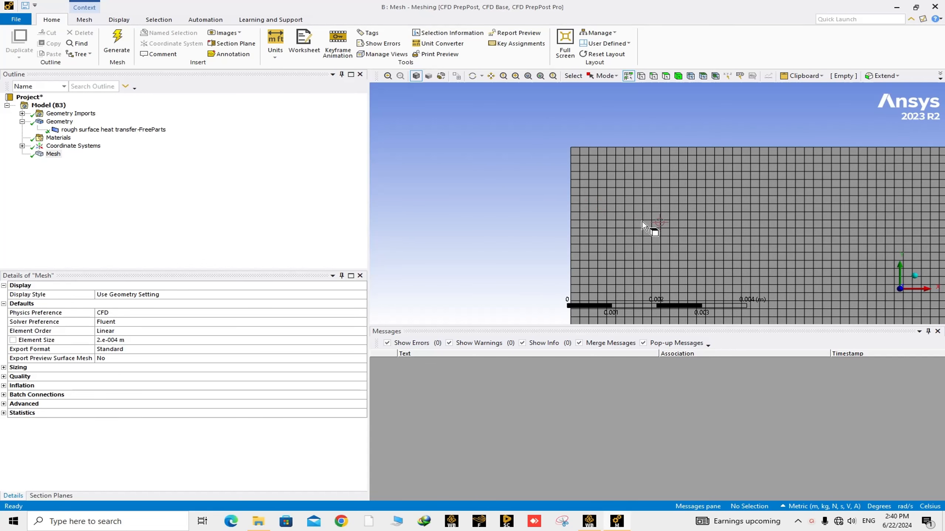
scroll(648, 225, down, 1)
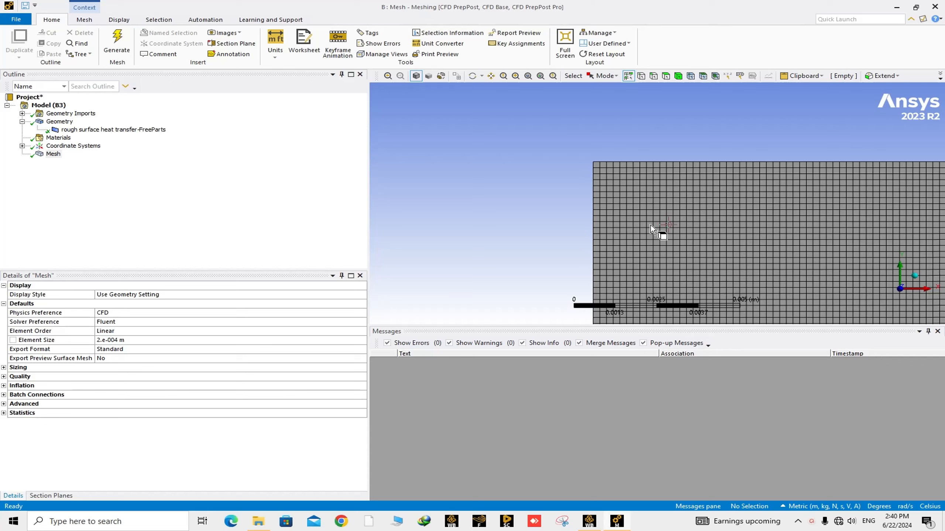
scroll(653, 230, down, 5)
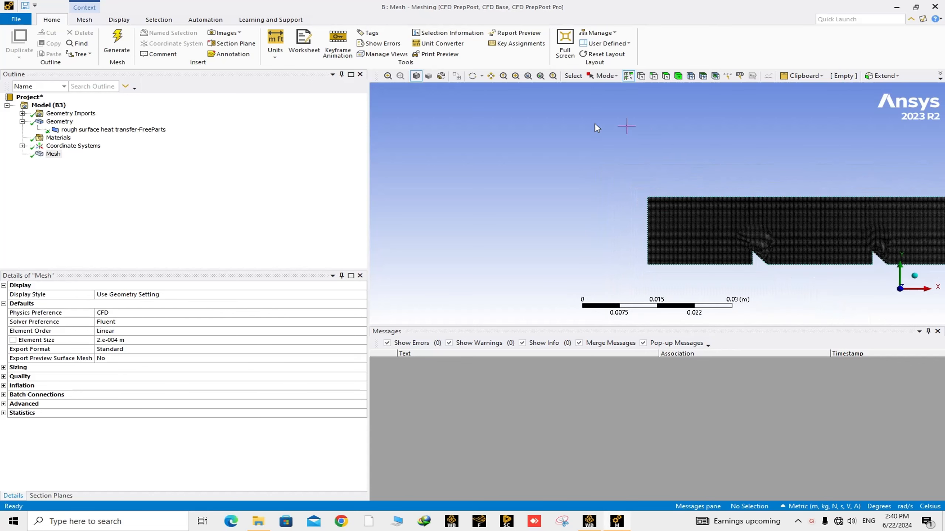
click(491, 76)
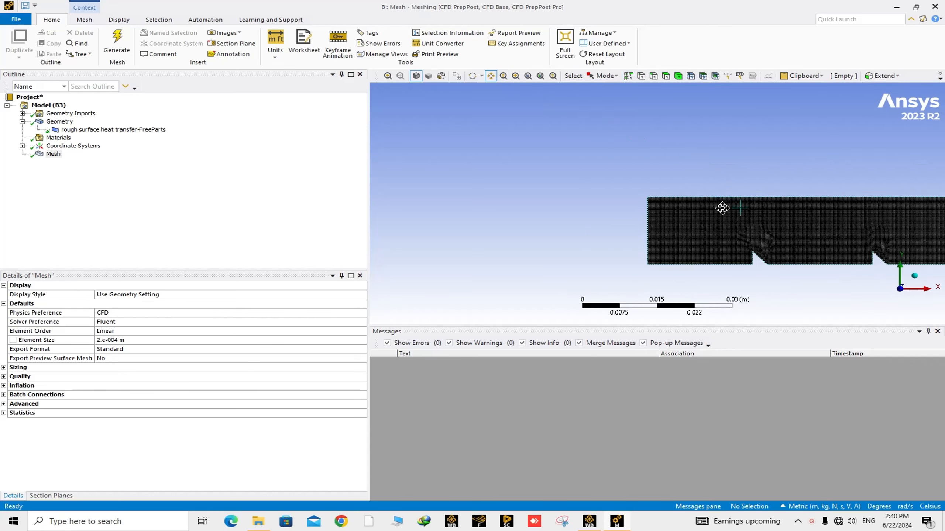
drag(717, 207, 577, 173)
drag(671, 174, 617, 176)
right_drag(626, 133, 692, 190)
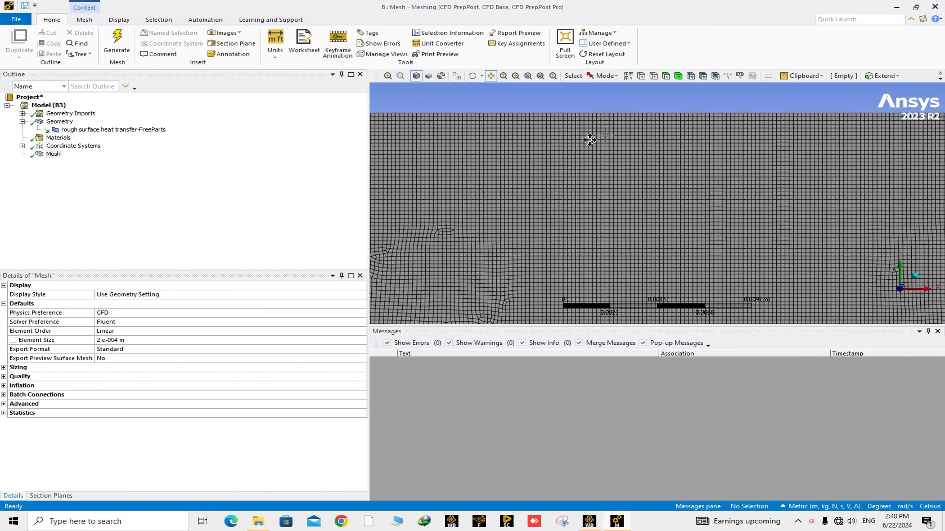
right_drag(536, 93, 658, 204)
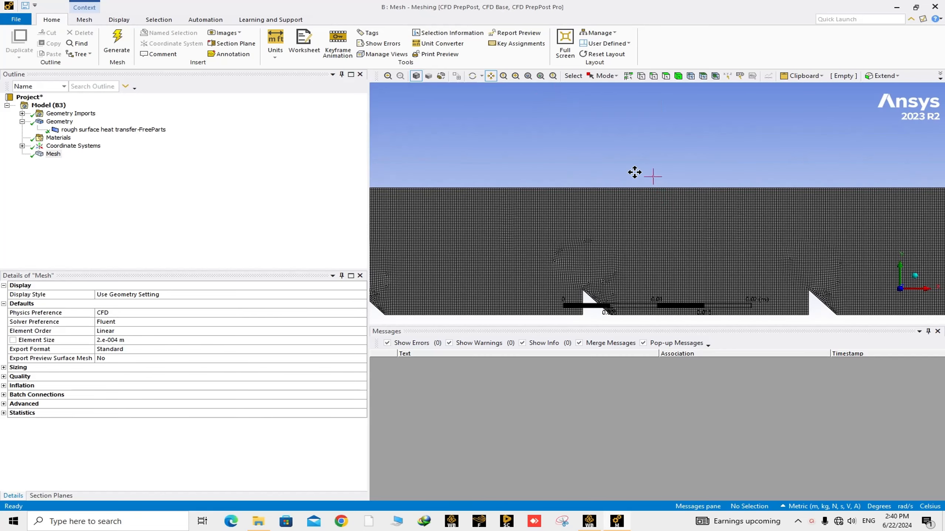
scroll(674, 215, down, 12)
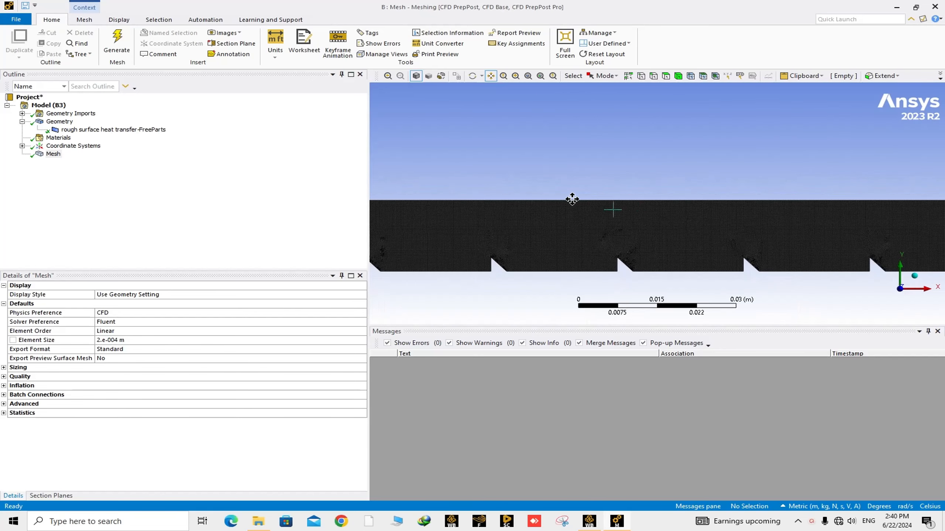
Step: Update the mesh
right_click(51, 154)
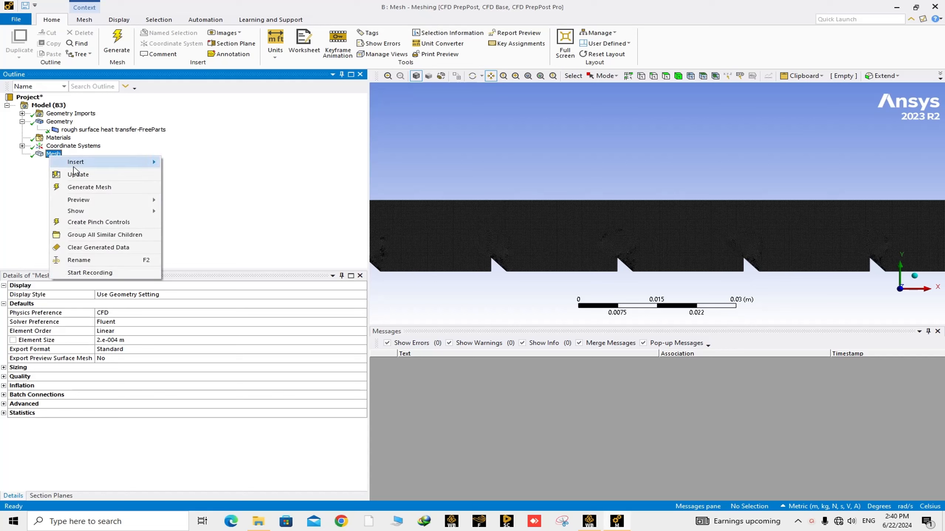
click(84, 179)
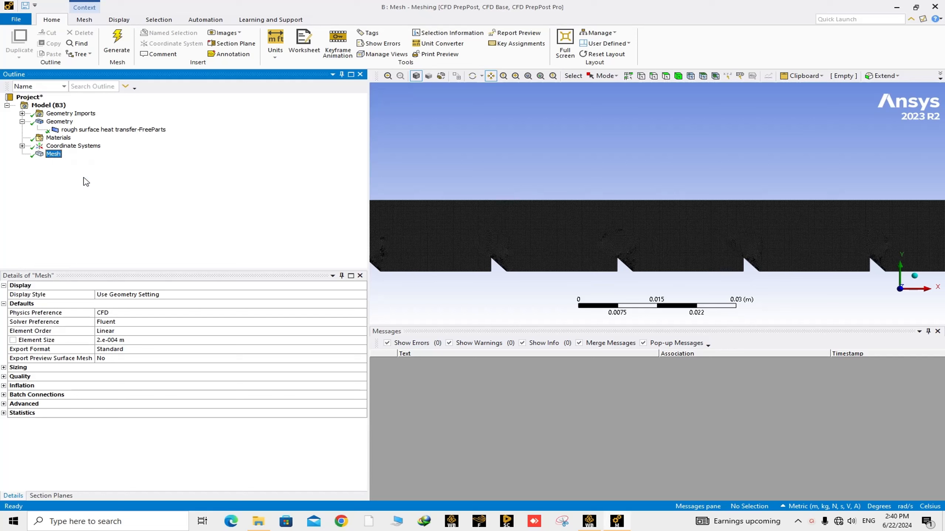